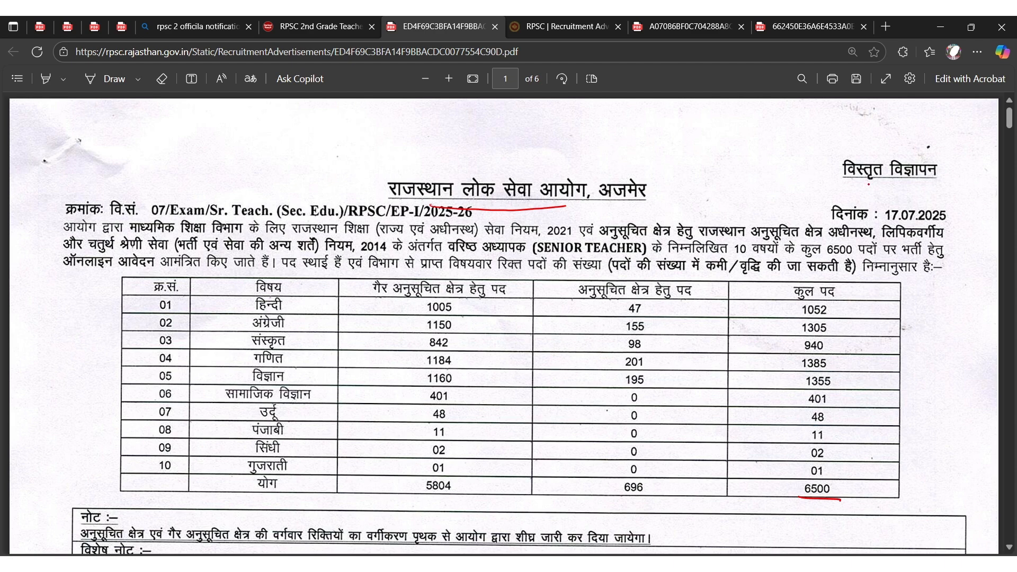
Step: Underline the detailed-advertisement heading and the date 17.07.2025 on the first page of the notification PDF
{"action": "left_click_drag", "start_coordinate": [851, 185], "coordinate": [925, 190]}
{"action": "left_click_drag", "start_coordinate": [890, 226], "coordinate": [946, 225]}
Step: Underline the educational qualifications for the language and mathematics group and for science, including "least two", Physics, Zoology and Botany
{"action": "scroll", "coordinate": [503, 323], "scroll_direction": "down", "scroll_amount": 10}
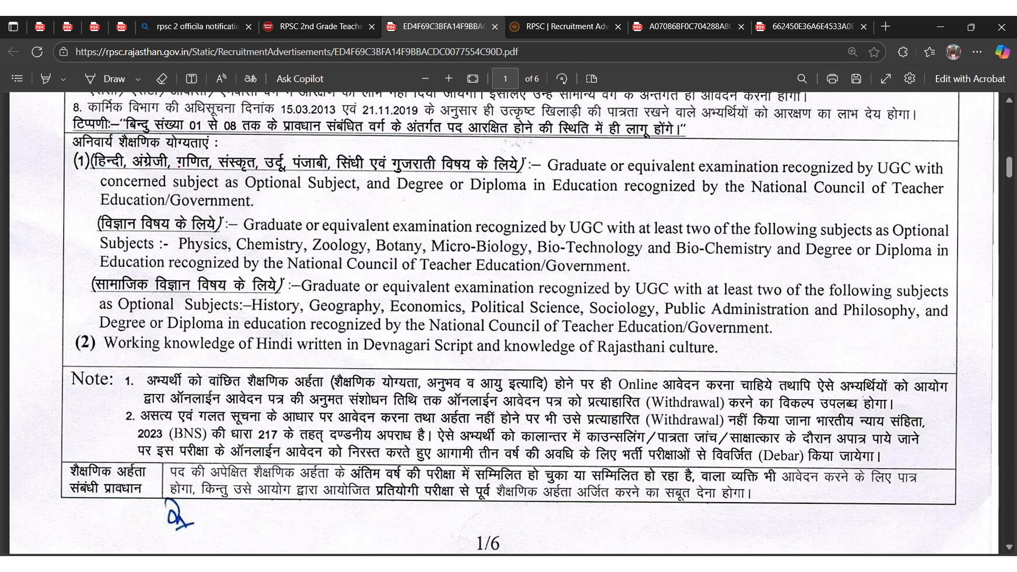
{"action": "left_click_drag", "start_coordinate": [99, 171], "coordinate": [370, 170]}
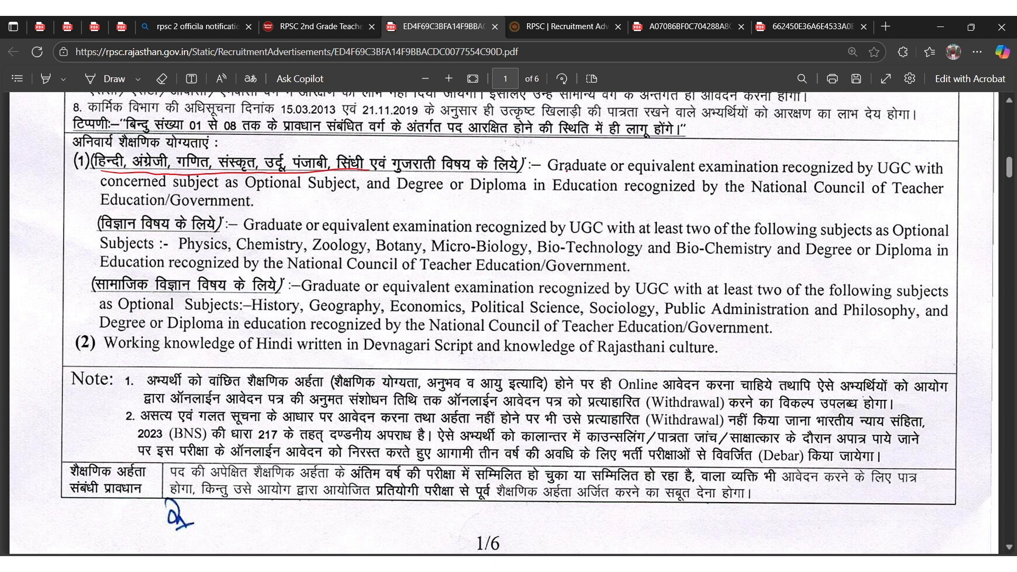
{"action": "left_click_drag", "start_coordinate": [563, 177], "coordinate": [672, 181]}
{"action": "left_click_drag", "start_coordinate": [101, 238], "coordinate": [180, 234]}
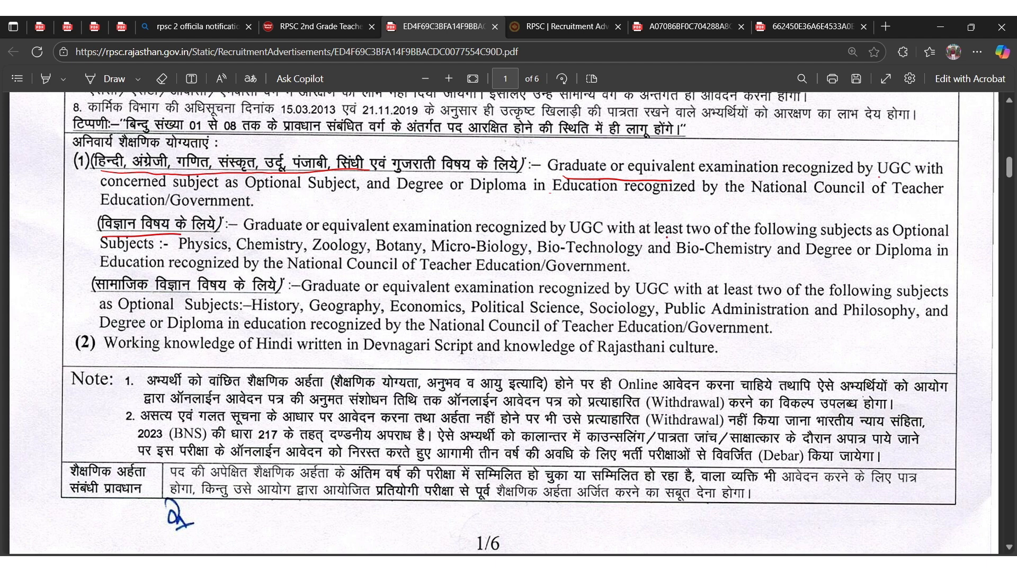
{"action": "left_click_drag", "start_coordinate": [662, 241], "coordinate": [712, 237]}
{"action": "left_click_drag", "start_coordinate": [188, 255], "coordinate": [232, 257]}
{"action": "left_click_drag", "start_coordinate": [312, 258], "coordinate": [454, 258]}
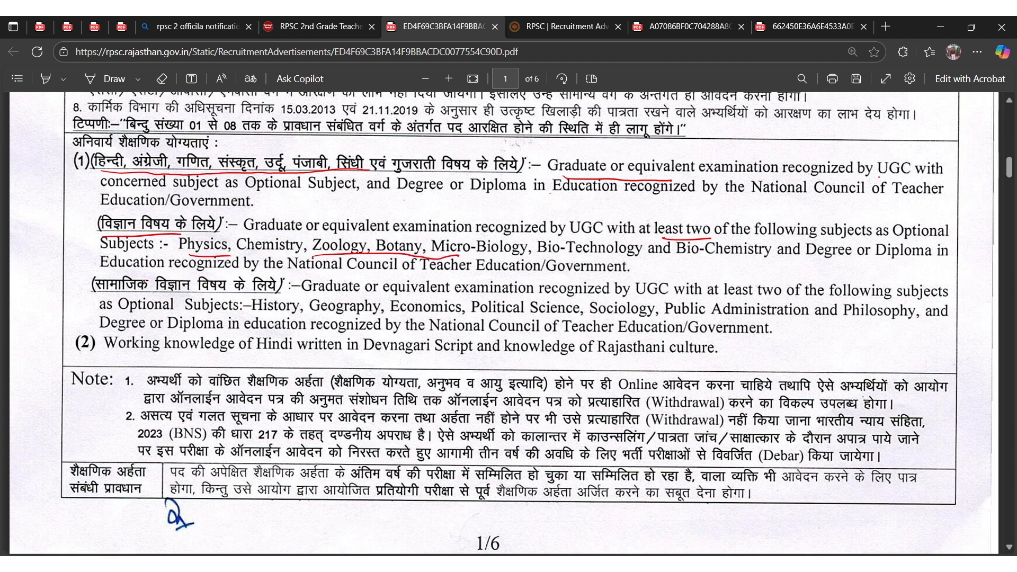
Step: Underline the social science qualification with its "least two" condition and the provision for final-year candidates
{"action": "left_click_drag", "start_coordinate": [112, 297], "coordinate": [271, 291]}
{"action": "left_click_drag", "start_coordinate": [455, 298], "coordinate": [589, 304]}
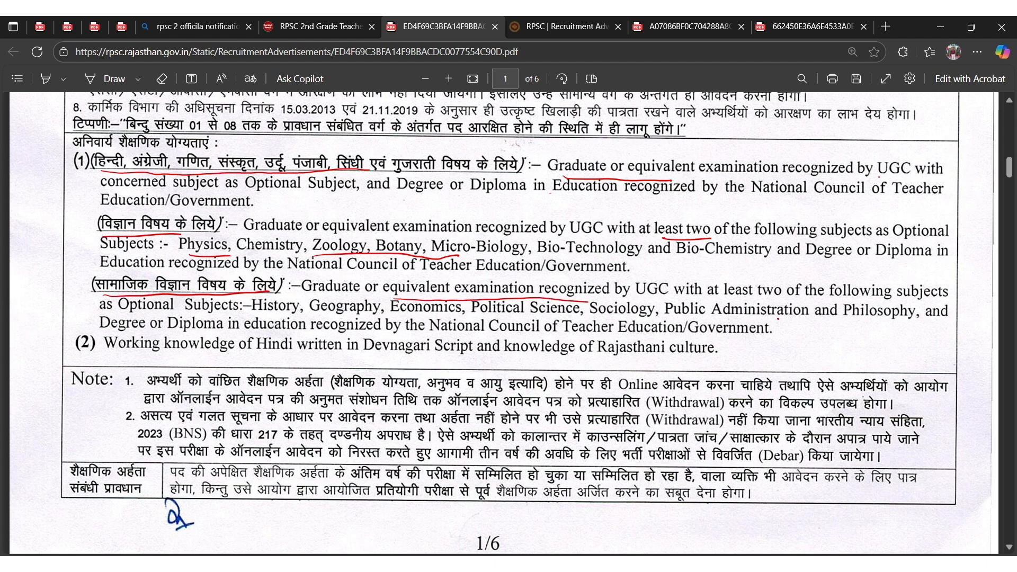
{"action": "left_click_drag", "start_coordinate": [725, 293], "coordinate": [782, 303]}
{"action": "left_click_drag", "start_coordinate": [367, 487], "coordinate": [546, 492]}
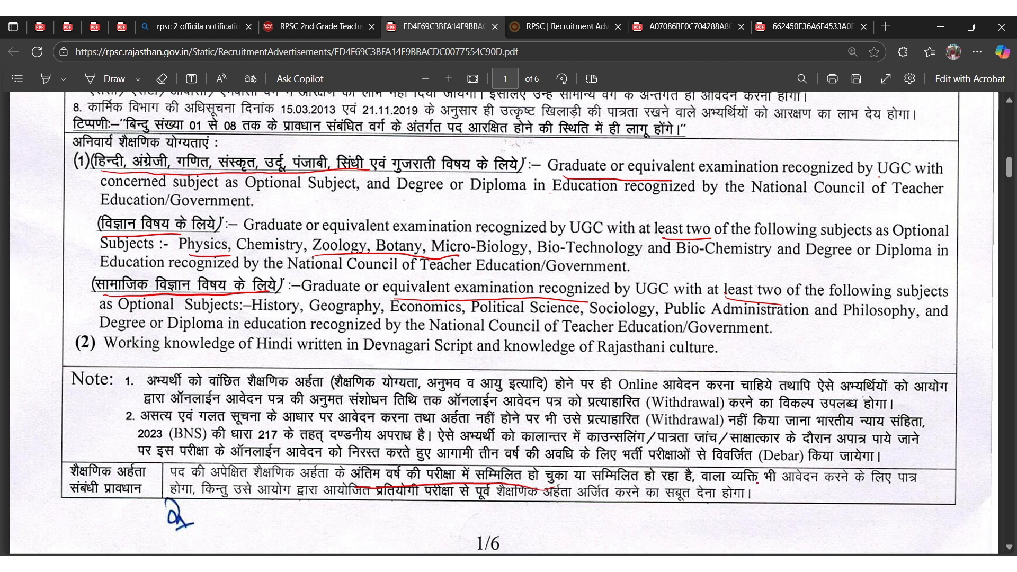
Step: Underline the L-11 pay level, the Grade Pay of 4200 and the five, ten and five year age relaxations on page 2
{"action": "scroll", "coordinate": [594, 339], "scroll_direction": "down", "scroll_amount": 10}
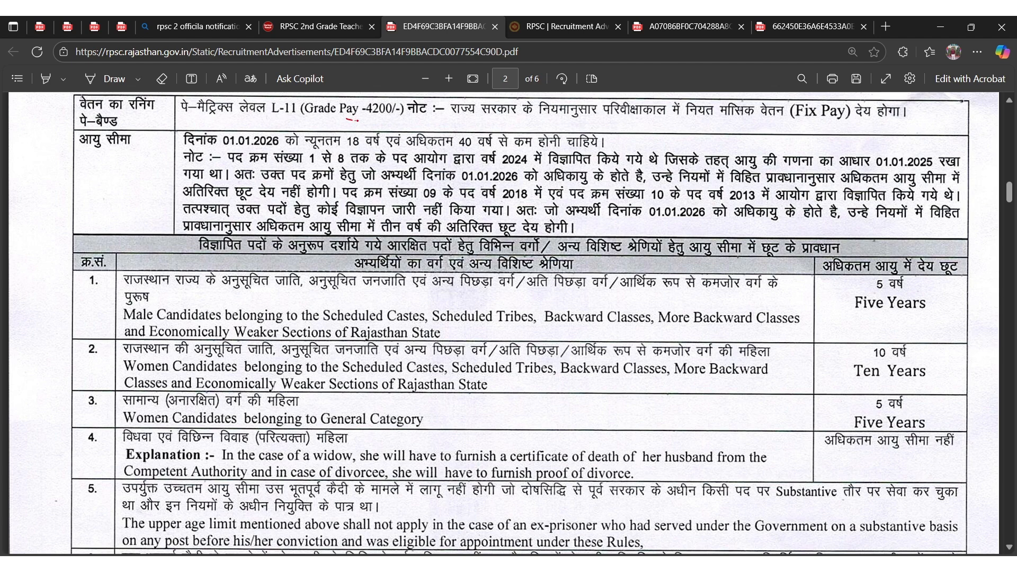
{"action": "left_click_drag", "start_coordinate": [358, 121], "coordinate": [433, 120]}
{"action": "left_click_drag", "start_coordinate": [276, 122], "coordinate": [308, 121]}
{"action": "left_click_drag", "start_coordinate": [854, 318], "coordinate": [934, 321]}
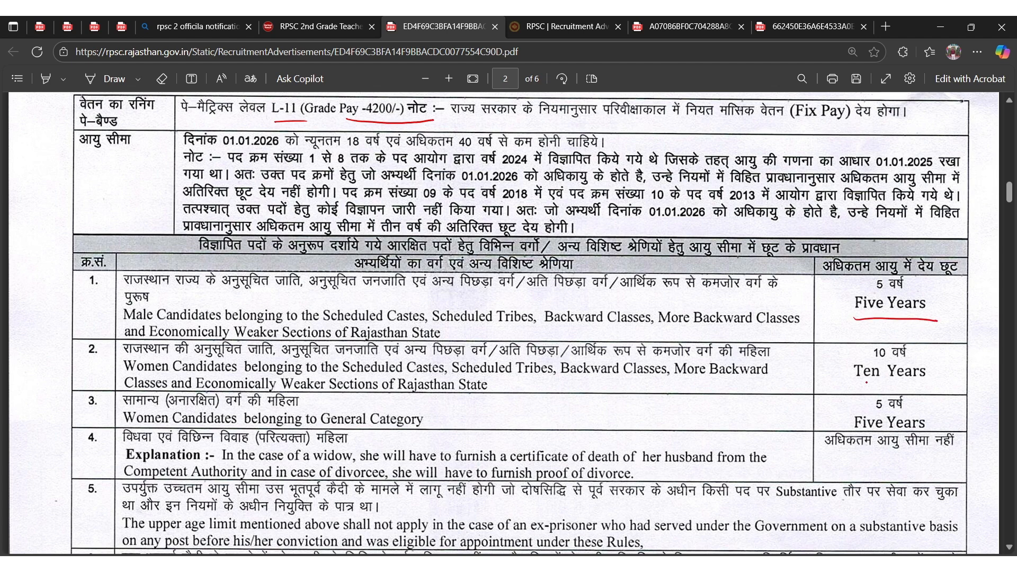
{"action": "left_click_drag", "start_coordinate": [866, 383], "coordinate": [937, 382]}
{"action": "left_click_drag", "start_coordinate": [864, 432], "coordinate": [942, 437]}
Step: Underline the selection process terms for examination and Merit, and the application period from 19.08.2025 to 17.09.2025
{"action": "scroll", "coordinate": [690, 366], "scroll_direction": "down", "scroll_amount": 10}
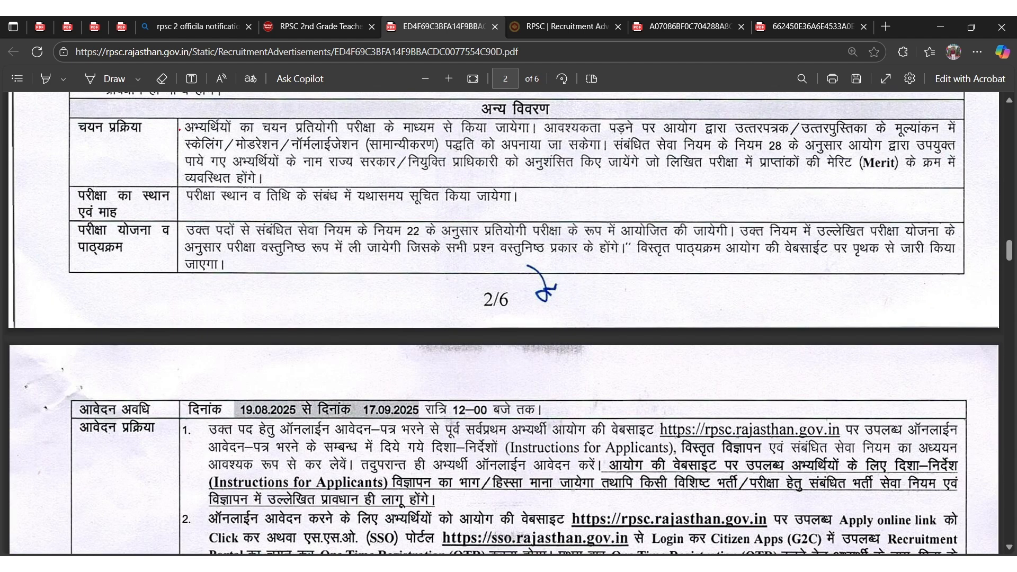
{"action": "left_click_drag", "start_coordinate": [74, 136], "coordinate": [140, 137]}
{"action": "left_click_drag", "start_coordinate": [343, 134], "coordinate": [386, 136]}
{"action": "left_click_drag", "start_coordinate": [869, 175], "coordinate": [906, 177]}
{"action": "left_click_drag", "start_coordinate": [246, 419], "coordinate": [499, 418]}
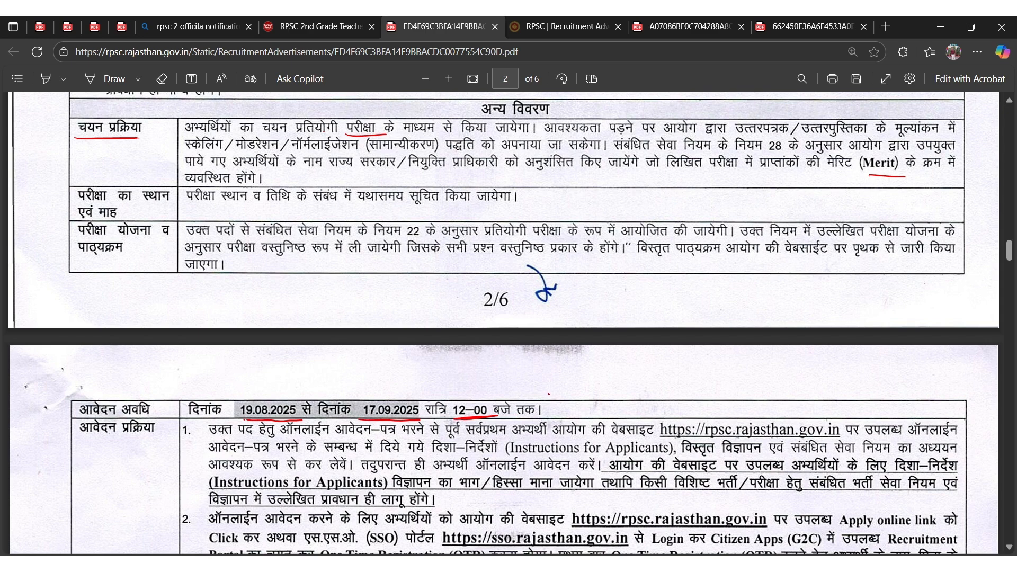
Step: Underline the one-time registration fees of 600 and 400 rupees on page 3
{"action": "scroll", "coordinate": [548, 394], "scroll_direction": "down", "scroll_amount": 15}
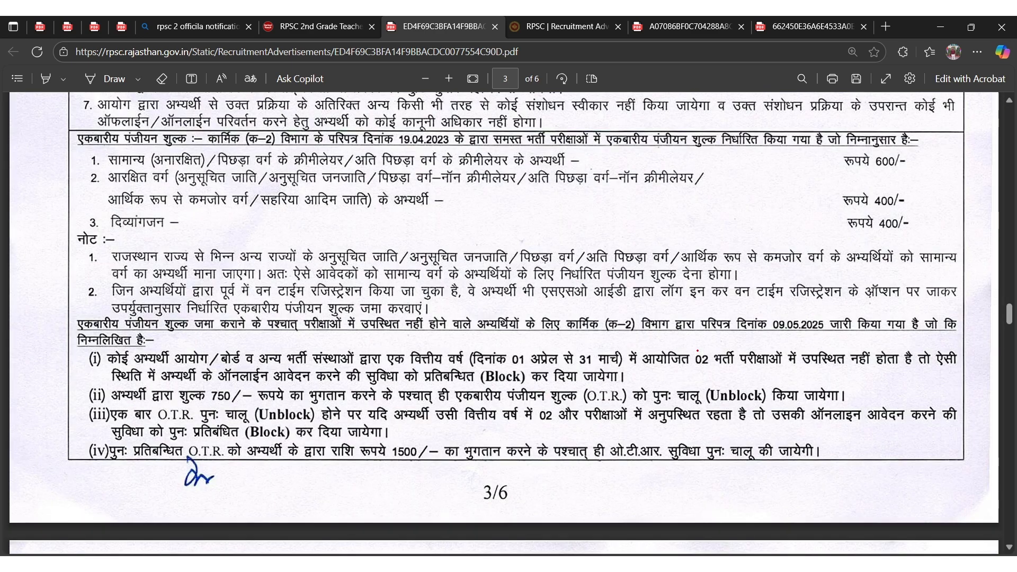
{"action": "left_click_drag", "start_coordinate": [843, 175], "coordinate": [905, 176]}
{"action": "mouse_move", "coordinate": [851, 214]}
{"action": "left_mouse_down"}
{"action": "mouse_move", "coordinate": [889, 213]}
{"action": "mouse_move", "coordinate": [916, 233]}
{"action": "left_mouse_up"}
Step: Underline the Paper-I heading, 200 marks, 2.00 hours, the listed subjects and the negative marking rule in the exam scheme
{"action": "scroll", "coordinate": [497, 282], "scroll_direction": "down", "scroll_amount": 10}
{"action": "left_click_drag", "start_coordinate": [481, 181], "coordinate": [551, 182]}
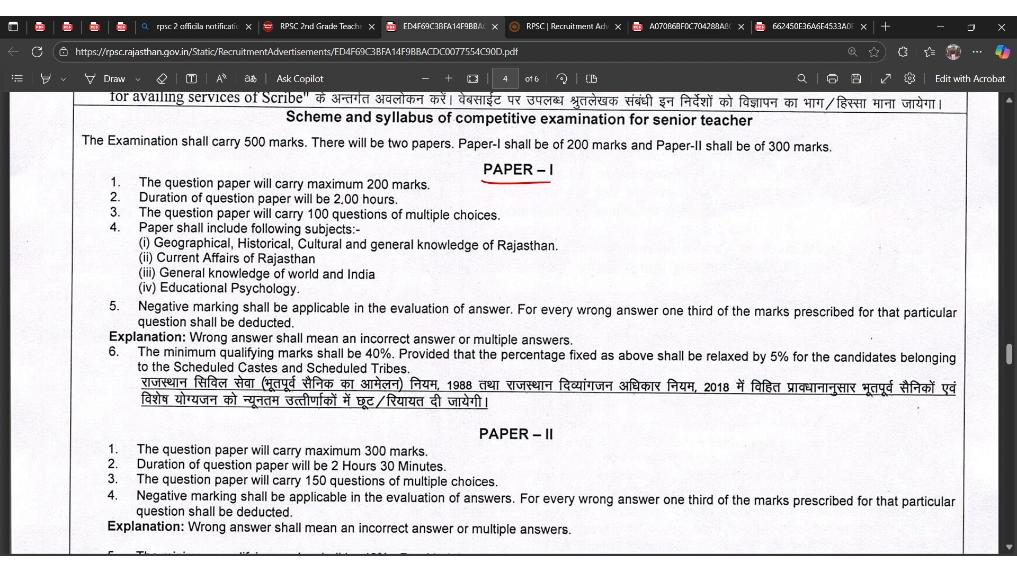
{"action": "left_click_drag", "start_coordinate": [366, 192], "coordinate": [398, 194]}
{"action": "left_click_drag", "start_coordinate": [333, 205], "coordinate": [384, 205]}
{"action": "mouse_move", "coordinate": [190, 267]}
{"action": "left_mouse_down"}
{"action": "mouse_move", "coordinate": [209, 267]}
{"action": "mouse_move", "coordinate": [247, 295]}
{"action": "left_mouse_up"}
{"action": "left_click_drag", "start_coordinate": [140, 314], "coordinate": [265, 313]}
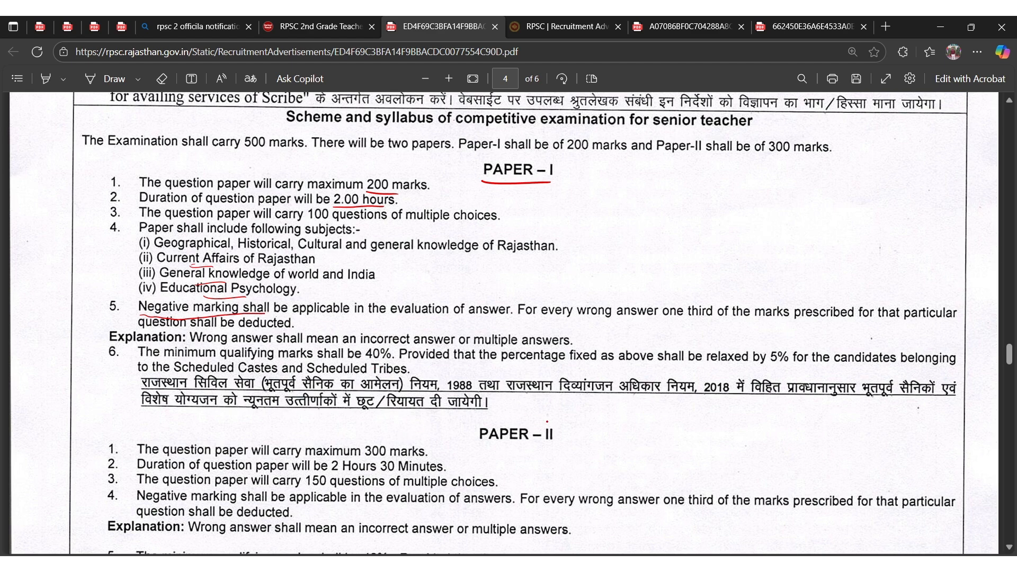
Step: Underline the Paper-II heading, its 300 marks, 2 hours 30 minutes duration and 150 questions
{"action": "left_click_drag", "start_coordinate": [479, 442], "coordinate": [554, 446]}
{"action": "left_click_drag", "start_coordinate": [361, 459], "coordinate": [418, 459]}
{"action": "left_click_drag", "start_coordinate": [332, 476], "coordinate": [405, 476]}
{"action": "left_click_drag", "start_coordinate": [313, 493], "coordinate": [345, 491]}
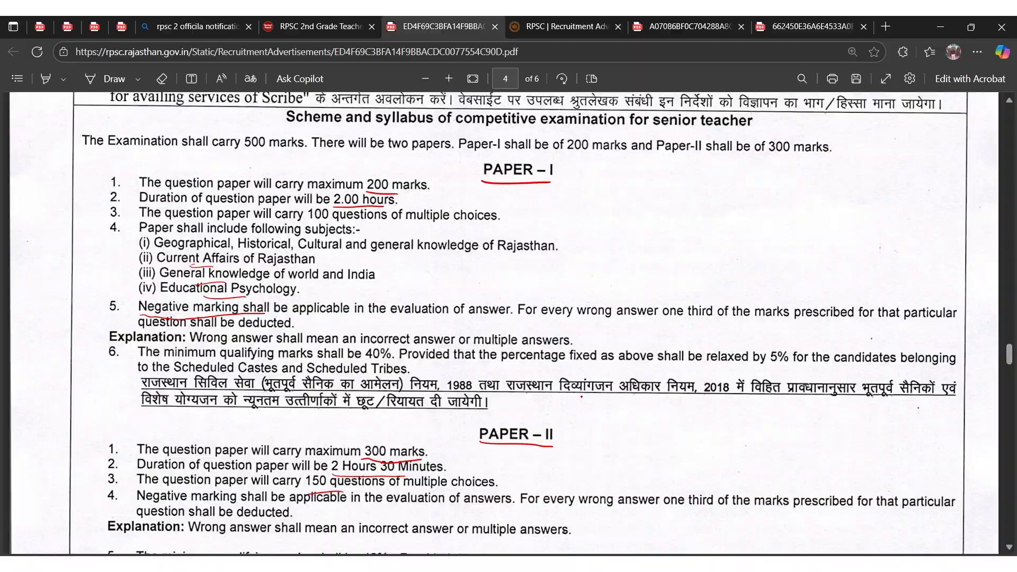
Step: Leave the PDF for the desktop, open a new Edge tab and search the web for "sso login"
{"action": "key", "text": "super+d"}
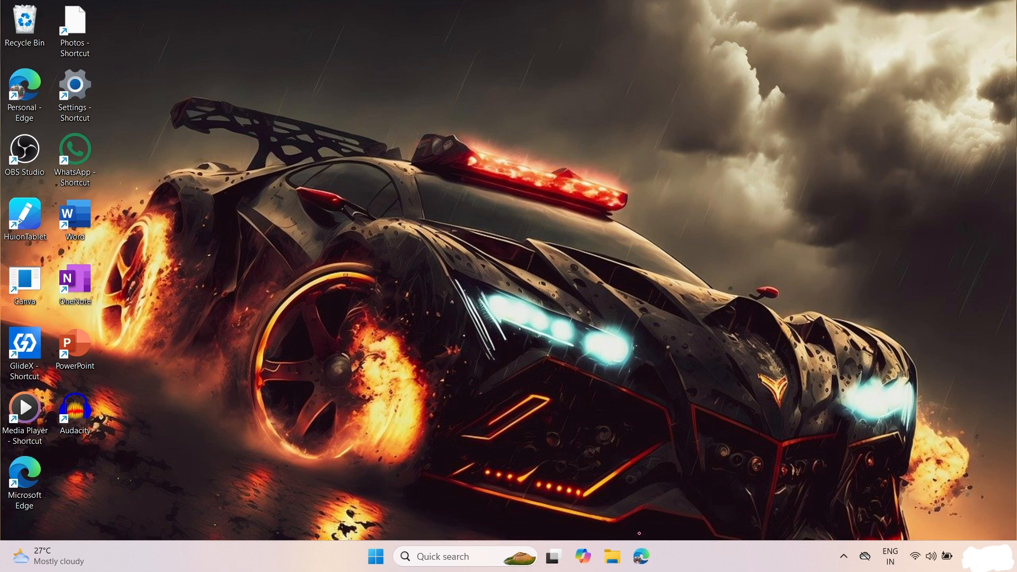
{"action": "mouse_move", "coordinate": [640, 533]}
{"action": "left_mouse_down"}
{"action": "mouse_move", "coordinate": [635, 569]}
{"action": "mouse_move", "coordinate": [650, 544]}
{"action": "left_mouse_up"}
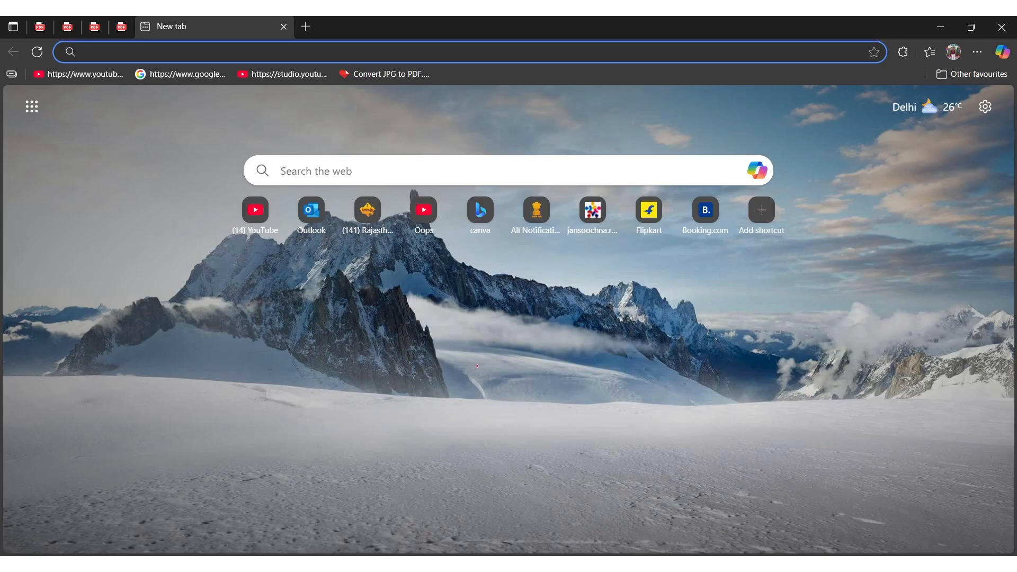
{"action": "mouse_move", "coordinate": [384, 171]}
{"action": "left_mouse_down"}
{"action": "mouse_move", "coordinate": [427, 166]}
{"action": "mouse_move", "coordinate": [455, 185]}
{"action": "mouse_move", "coordinate": [474, 176]}
{"action": "left_mouse_up"}
{"action": "left_click", "coordinate": [485, 181]}
{"action": "type", "text": "sso login"}
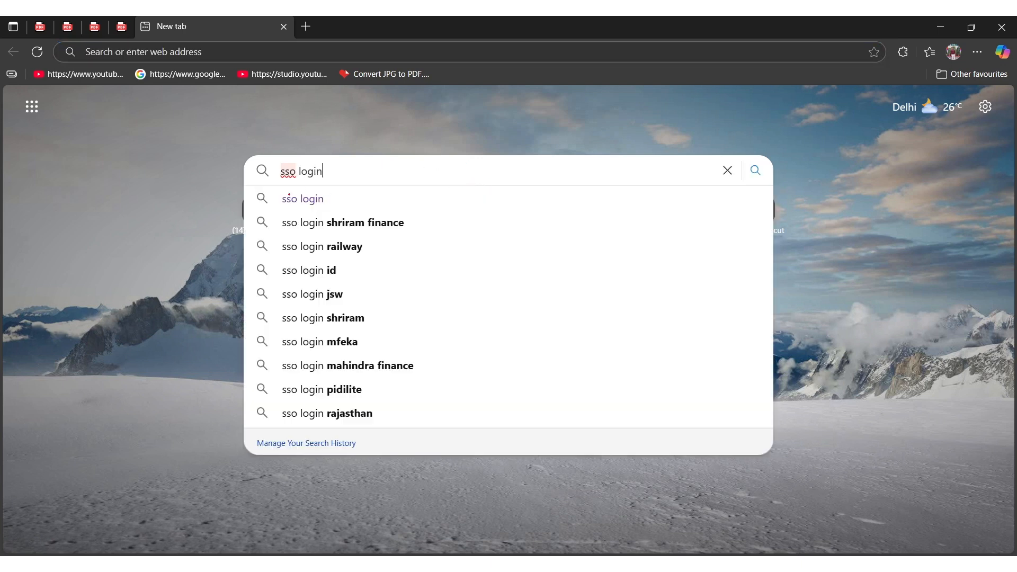
{"action": "left_click_drag", "start_coordinate": [283, 185], "coordinate": [345, 181]}
{"action": "key", "text": "Return"}
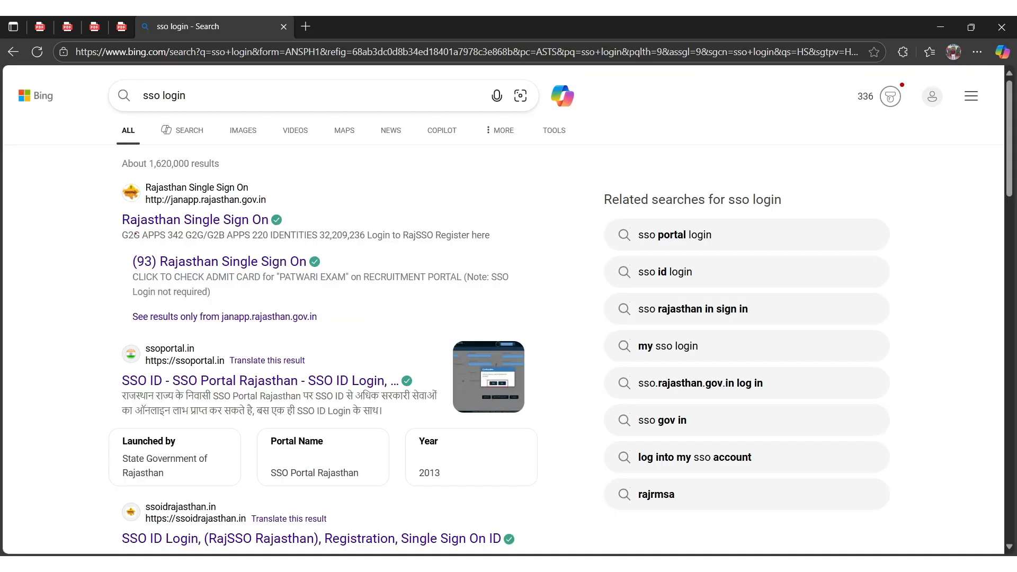
Step: Underline and open the Rajasthan Single Sign On search result
{"action": "left_click_drag", "start_coordinate": [121, 233], "coordinate": [292, 228]}
{"action": "mouse_move", "coordinate": [304, 188]}
{"action": "left_mouse_down"}
{"action": "mouse_move", "coordinate": [271, 211]}
{"action": "mouse_move", "coordinate": [284, 217]}
{"action": "left_mouse_up"}
{"action": "left_click", "coordinate": [249, 220]}
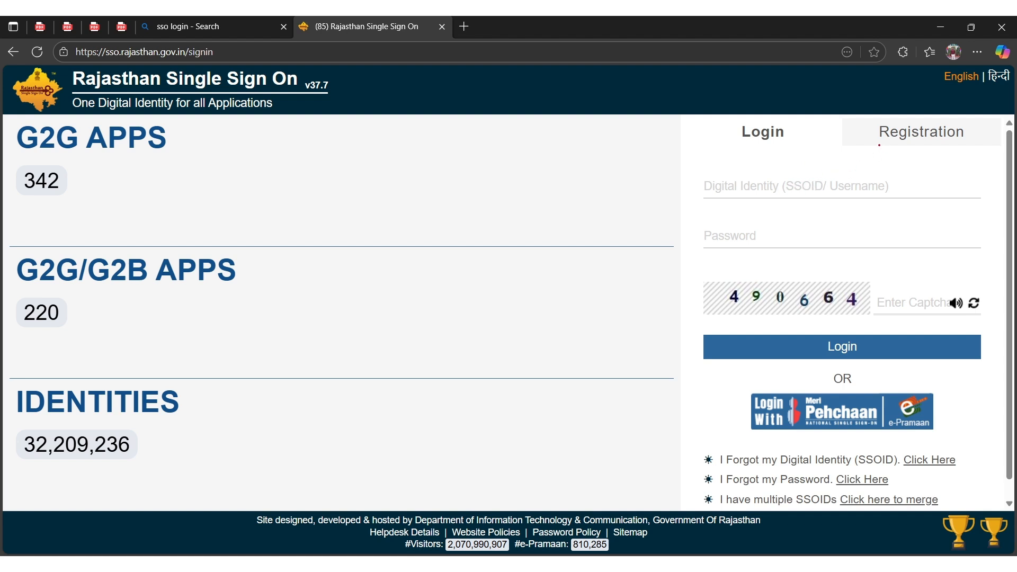
Step: Open the SSO registration page and mark the Jan Aadhaar and Google registration options
{"action": "left_click", "coordinate": [879, 144]}
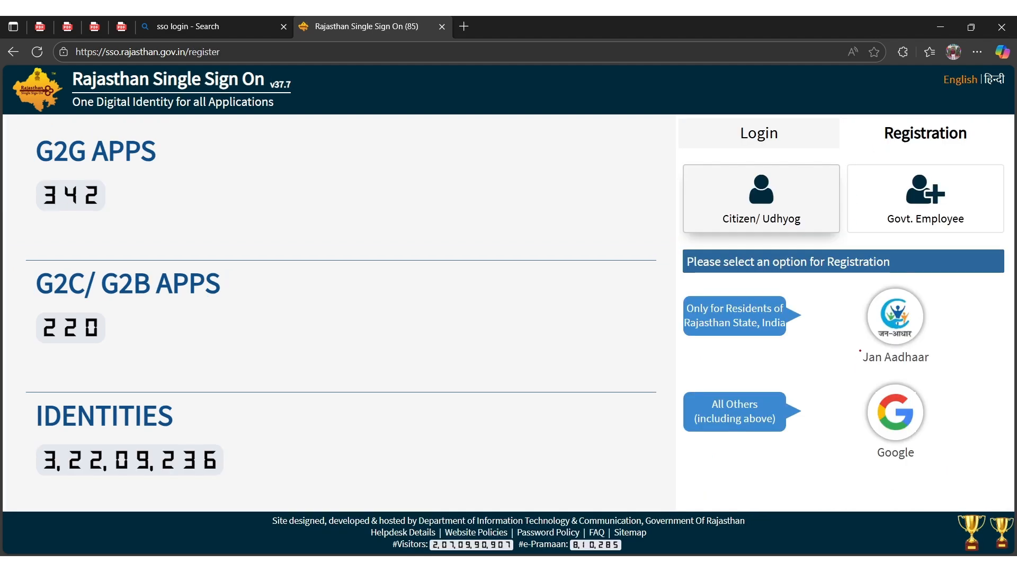
{"action": "left_click_drag", "start_coordinate": [862, 369], "coordinate": [935, 375]}
{"action": "left_click_drag", "start_coordinate": [876, 466], "coordinate": [933, 465]}
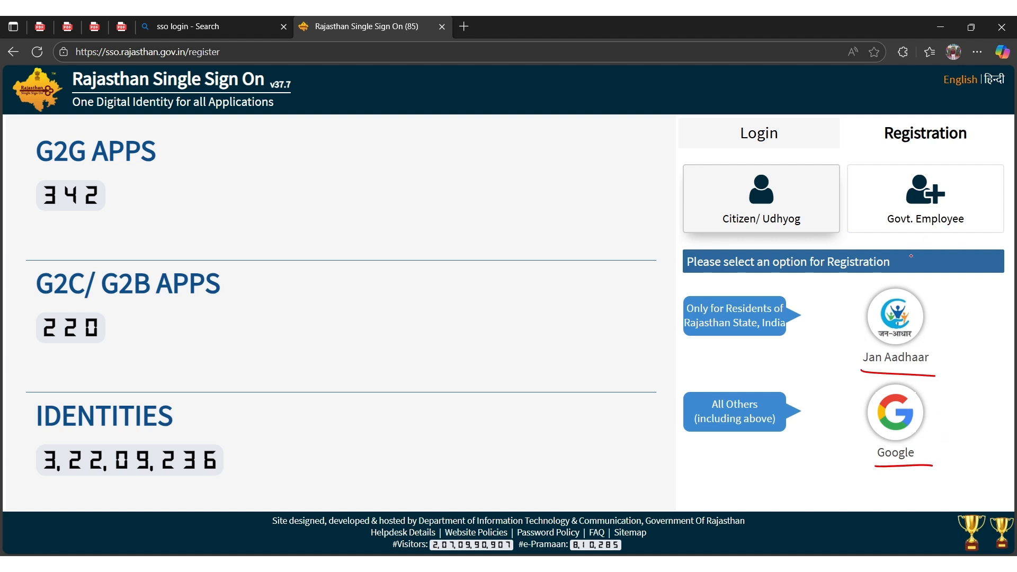
{"action": "left_click_drag", "start_coordinate": [834, 291], "coordinate": [874, 298]}
{"action": "left_click_drag", "start_coordinate": [853, 287], "coordinate": [854, 304]}
{"action": "left_click_drag", "start_coordinate": [826, 404], "coordinate": [855, 405]}
{"action": "left_click_drag", "start_coordinate": [847, 396], "coordinate": [848, 408]}
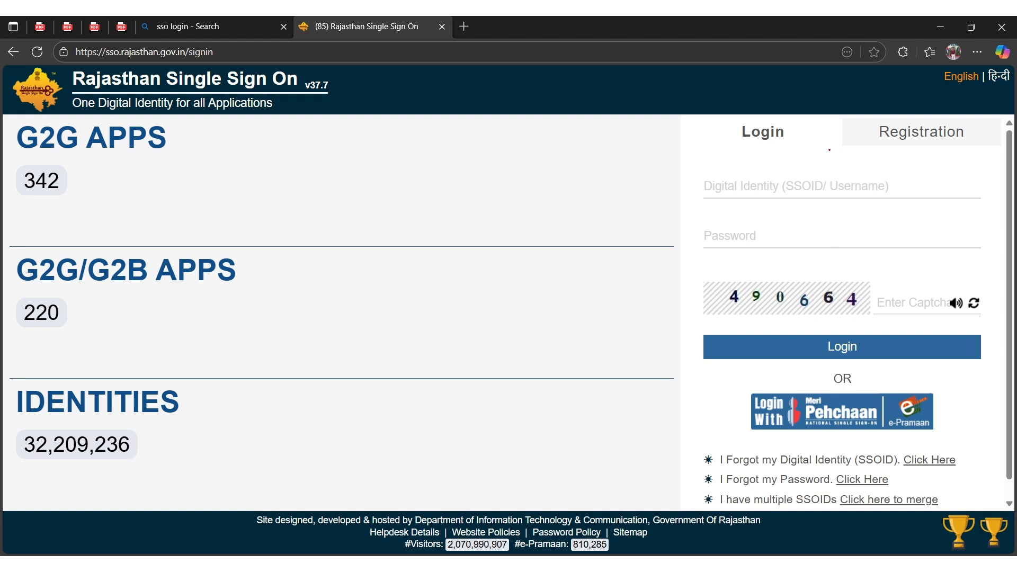
Step: Underline the SSOID, password and captcha fields on the SSO login form
{"action": "left_click_drag", "start_coordinate": [754, 192], "coordinate": [799, 191]}
{"action": "left_click_drag", "start_coordinate": [763, 236], "coordinate": [808, 240]}
{"action": "left_click_drag", "start_coordinate": [884, 307], "coordinate": [923, 305]}
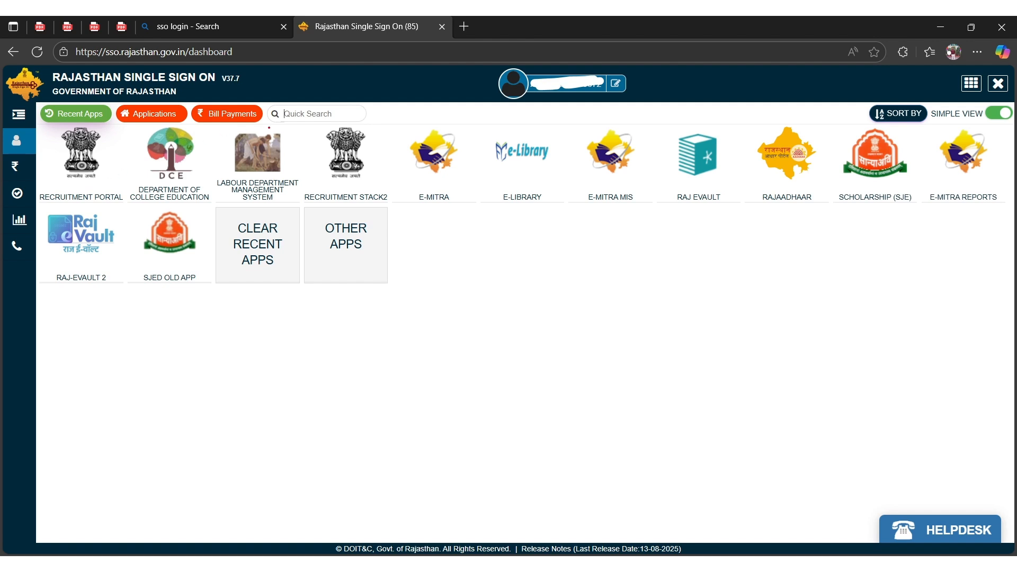
Step: Mark the quick search box and the Recruitment Portal app on the SSO dashboard, and open the portal
{"action": "left_click_drag", "start_coordinate": [282, 120], "coordinate": [337, 123]}
{"action": "mouse_move", "coordinate": [123, 161]}
{"action": "left_mouse_down"}
{"action": "mouse_move", "coordinate": [104, 184]}
{"action": "mouse_move", "coordinate": [120, 180]}
{"action": "left_mouse_up"}
{"action": "mouse_move", "coordinate": [274, 118]}
{"action": "left_mouse_down"}
{"action": "mouse_move", "coordinate": [340, 100]}
{"action": "mouse_move", "coordinate": [296, 129]}
{"action": "left_mouse_up"}
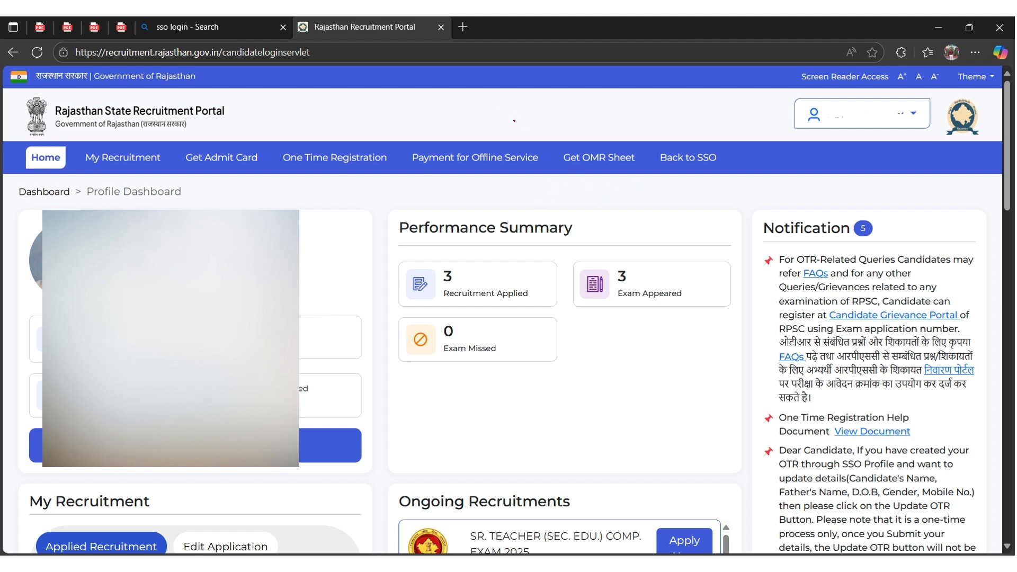
Step: Handwrite "OTR EKYC" in red beside the Rajasthan State Recruitment Portal heading and underline it
{"action": "left_click_drag", "start_coordinate": [475, 112], "coordinate": [514, 107]}
{"action": "mouse_move", "coordinate": [505, 108]}
{"action": "left_mouse_down"}
{"action": "mouse_move", "coordinate": [506, 126]}
{"action": "mouse_move", "coordinate": [586, 127]}
{"action": "left_mouse_up"}
{"action": "mouse_move", "coordinate": [603, 106]}
{"action": "left_mouse_down"}
{"action": "mouse_move", "coordinate": [603, 119]}
{"action": "mouse_move", "coordinate": [614, 113]}
{"action": "left_mouse_up"}
{"action": "mouse_move", "coordinate": [619, 103]}
{"action": "left_mouse_down"}
{"action": "mouse_move", "coordinate": [613, 130]}
{"action": "mouse_move", "coordinate": [648, 123]}
{"action": "left_mouse_up"}
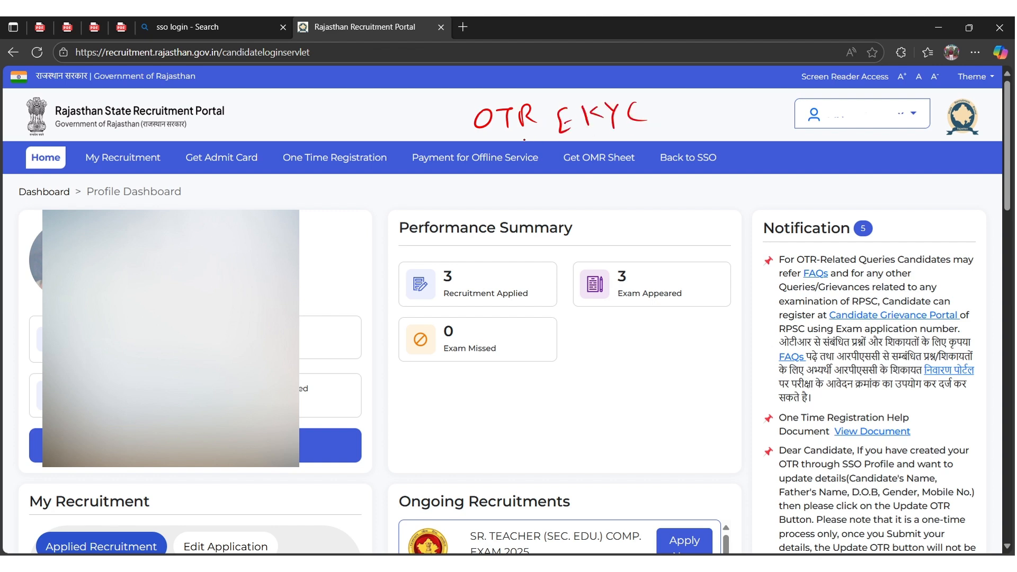
{"action": "left_click_drag", "start_coordinate": [477, 137], "coordinate": [653, 133]}
Step: Underline SR. TEACHER (SEC. EDU.) COMP. EXAM 2025 among the ongoing recruitments and start its application
{"action": "scroll", "coordinate": [549, 244], "scroll_direction": "down", "scroll_amount": 6}
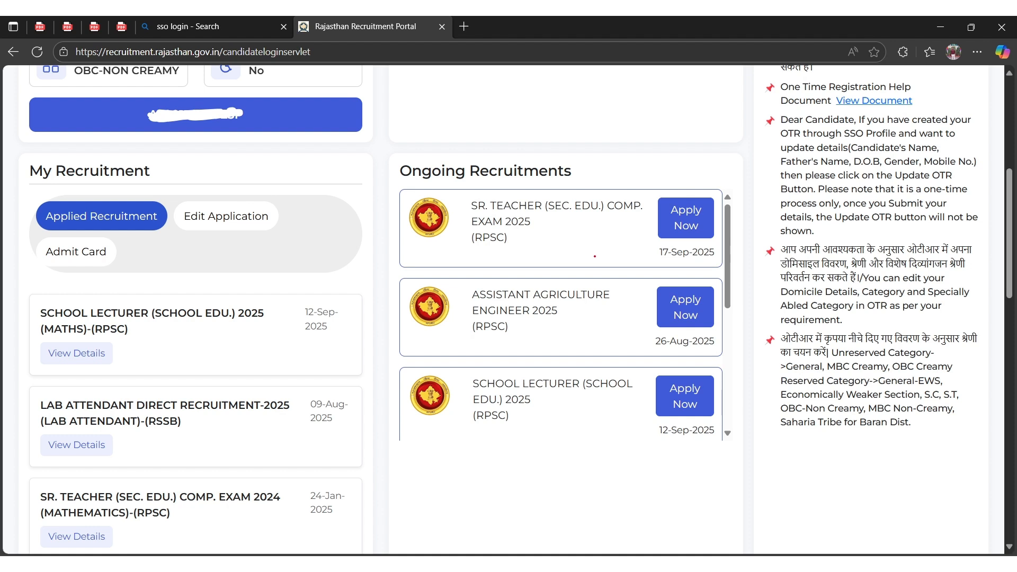
{"action": "left_click_drag", "start_coordinate": [476, 211], "coordinate": [630, 211]}
{"action": "left_click_drag", "start_coordinate": [492, 230], "coordinate": [522, 230]}
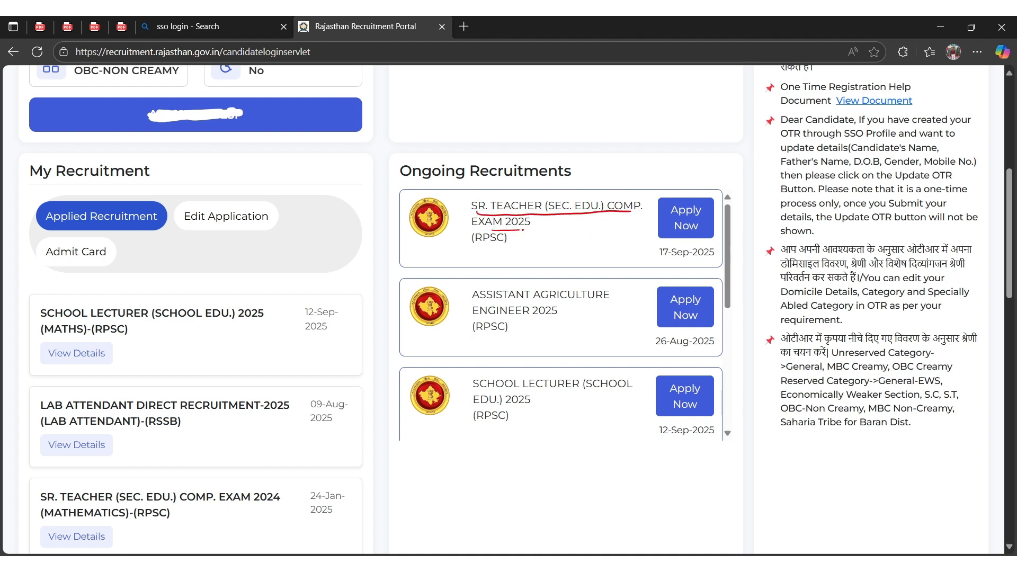
{"action": "left_click", "coordinate": [682, 219]}
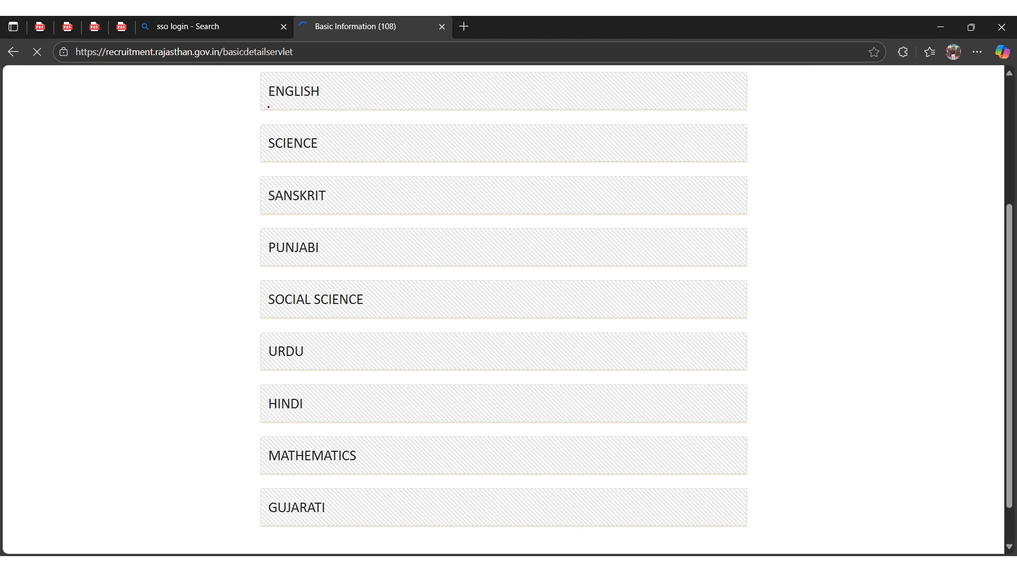
Step: Underline the subject options from English through Mathematics and continue the application with Mathematics
{"action": "left_click_drag", "start_coordinate": [271, 104], "coordinate": [320, 107]}
{"action": "left_click_drag", "start_coordinate": [255, 162], "coordinate": [305, 164]}
{"action": "left_click_drag", "start_coordinate": [259, 202], "coordinate": [315, 213]}
{"action": "left_click_drag", "start_coordinate": [267, 259], "coordinate": [307, 259]}
{"action": "mouse_move", "coordinate": [269, 300]}
{"action": "left_mouse_down"}
{"action": "mouse_move", "coordinate": [269, 308]}
{"action": "mouse_move", "coordinate": [375, 318]}
{"action": "left_mouse_up"}
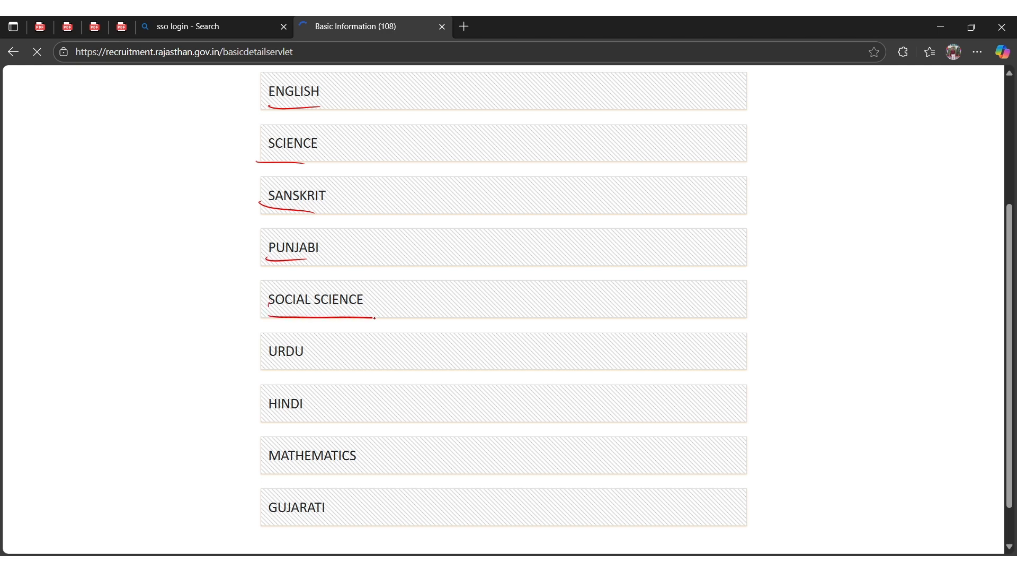
{"action": "left_click_drag", "start_coordinate": [265, 367], "coordinate": [313, 367]}
{"action": "left_click_drag", "start_coordinate": [271, 414], "coordinate": [320, 411]}
{"action": "left_click_drag", "start_coordinate": [278, 470], "coordinate": [357, 465]}
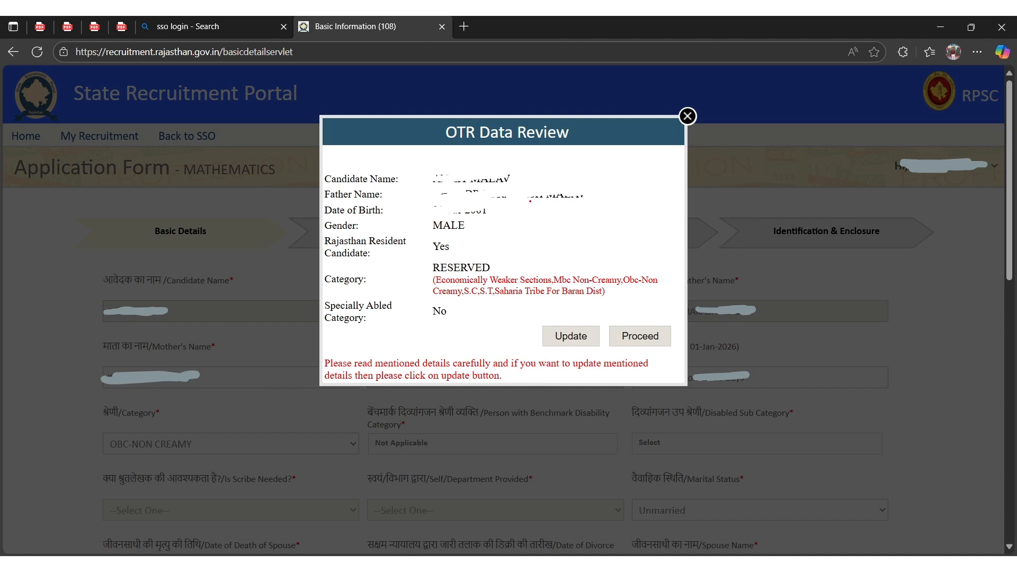
Step: Mark the candidate name, father's name and date of birth in the OTR data review, and proceed to the application form
{"action": "left_click_drag", "start_coordinate": [517, 183], "coordinate": [545, 177]}
{"action": "left_click_drag", "start_coordinate": [590, 202], "coordinate": [615, 197]}
{"action": "left_click_drag", "start_coordinate": [506, 212], "coordinate": [535, 208]}
{"action": "left_click_drag", "start_coordinate": [632, 352], "coordinate": [661, 344]}
{"action": "mouse_move", "coordinate": [562, 302]}
{"action": "left_mouse_down"}
{"action": "mouse_move", "coordinate": [567, 322]}
{"action": "mouse_move", "coordinate": [579, 317]}
{"action": "left_mouse_up"}
{"action": "left_click", "coordinate": [642, 334]}
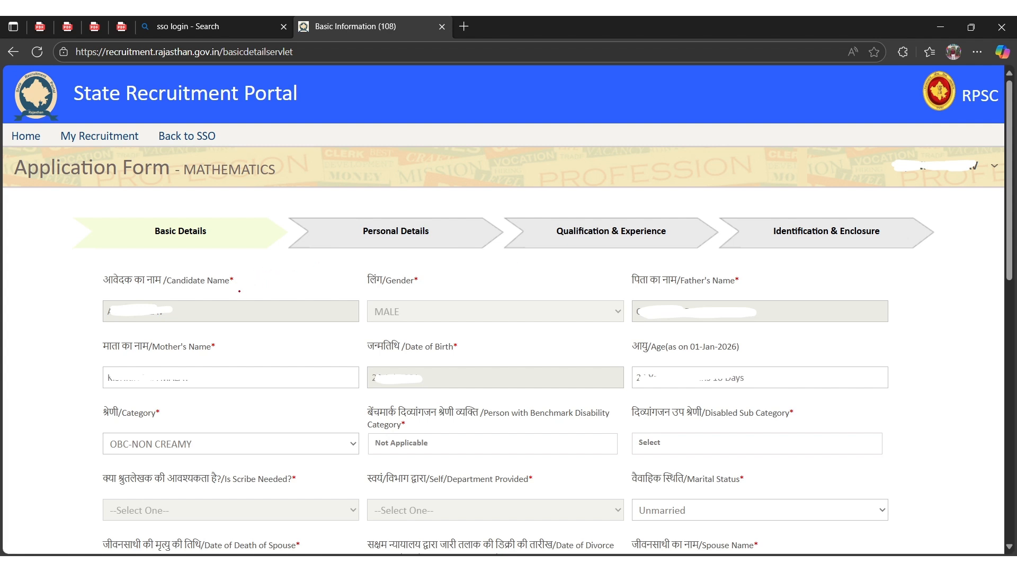
Step: Mark the candidate's name, gender, parents' names, date of birth, category and disability fields in the Basic Details section
{"action": "left_click_drag", "start_coordinate": [191, 314], "coordinate": [216, 314]}
{"action": "left_click_drag", "start_coordinate": [427, 311], "coordinate": [456, 308]}
{"action": "left_click_drag", "start_coordinate": [740, 313], "coordinate": [767, 312]}
{"action": "left_click_drag", "start_coordinate": [154, 357], "coordinate": [205, 356]}
{"action": "left_click_drag", "start_coordinate": [410, 356], "coordinate": [458, 354]}
{"action": "left_click_drag", "start_coordinate": [122, 424], "coordinate": [149, 425]}
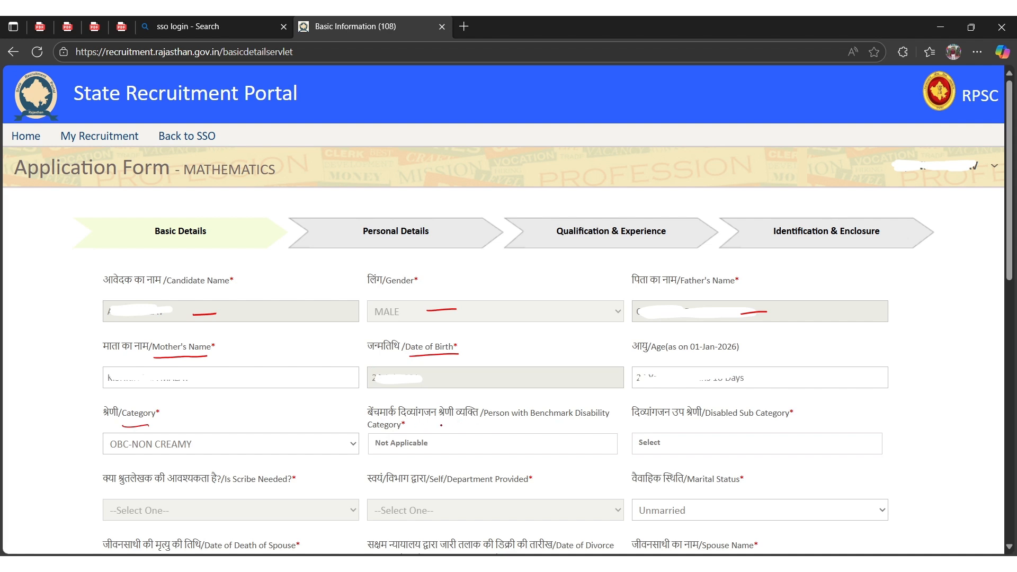
{"action": "left_click_drag", "start_coordinate": [575, 421], "coordinate": [605, 423]}
{"action": "left_click_drag", "start_coordinate": [676, 442], "coordinate": [710, 435]}
{"action": "left_click_drag", "start_coordinate": [530, 446], "coordinate": [542, 438]}
Step: Mark the email, Aadhar Id, scheduled area and correspondence address fields, and review the rest of the Basic Details page
{"action": "scroll", "coordinate": [705, 500], "scroll_direction": "down", "scroll_amount": 7}
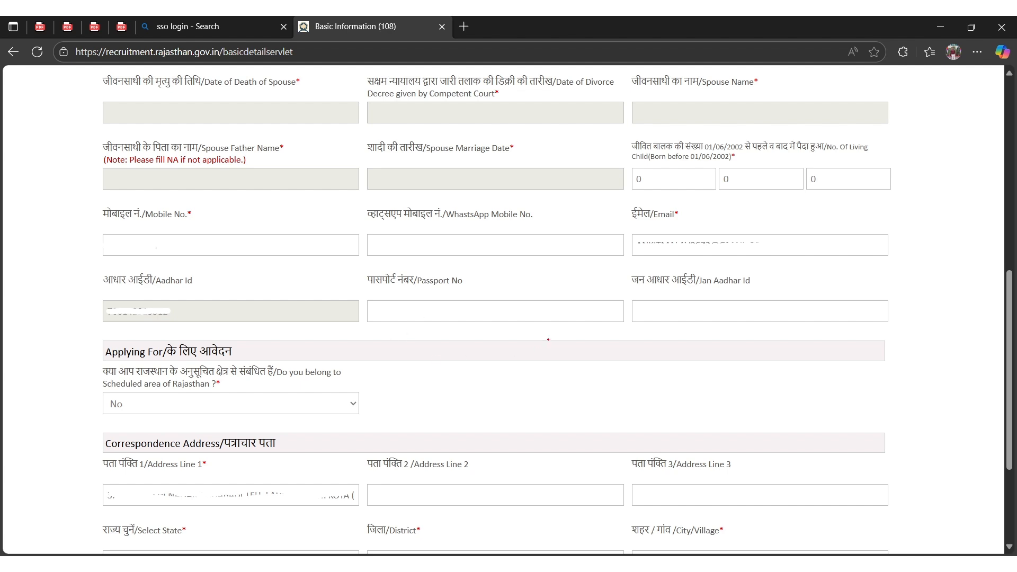
{"action": "left_click_drag", "start_coordinate": [704, 267], "coordinate": [752, 264]}
{"action": "left_click_drag", "start_coordinate": [199, 317], "coordinate": [217, 313]}
{"action": "left_click_drag", "start_coordinate": [164, 412], "coordinate": [209, 410]}
{"action": "left_click_drag", "start_coordinate": [184, 499], "coordinate": [271, 501]}
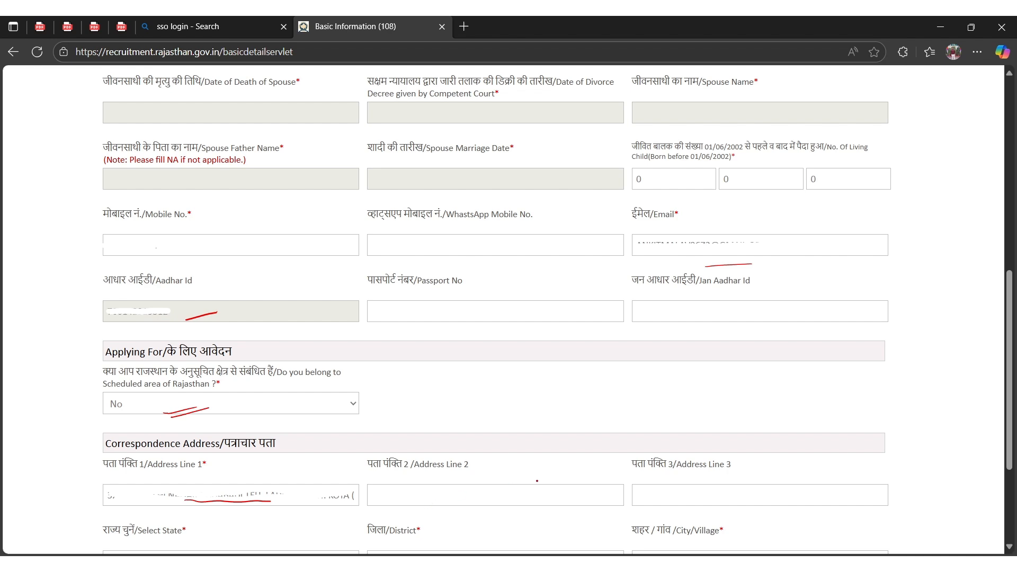
{"action": "scroll", "coordinate": [537, 481], "scroll_direction": "down", "scroll_amount": 3}
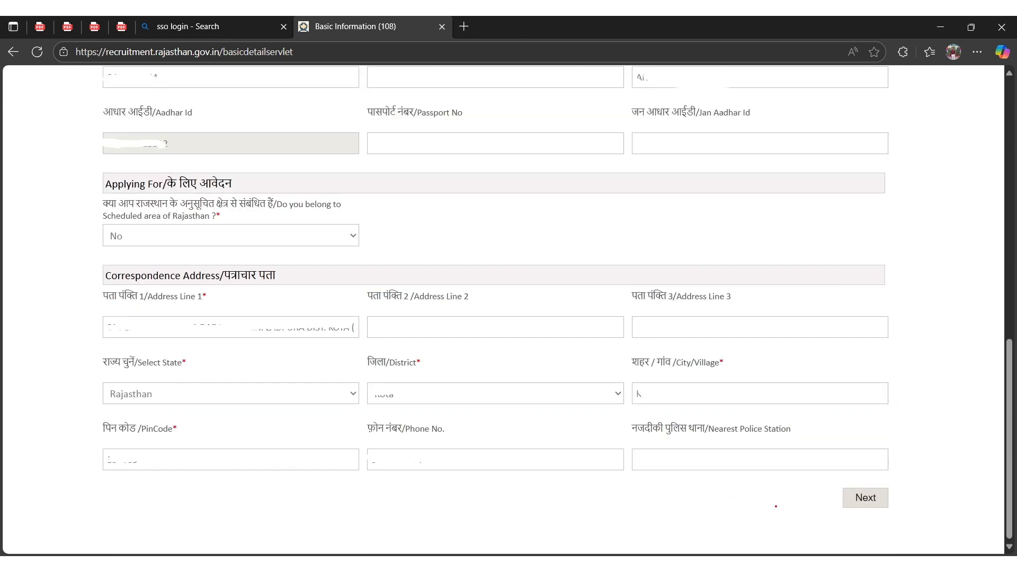
Step: Mark the way forward from Basic Details, then underline the mobile number and email confirmation and its Yes answer
{"action": "left_click_drag", "start_coordinate": [850, 518], "coordinate": [891, 504]}
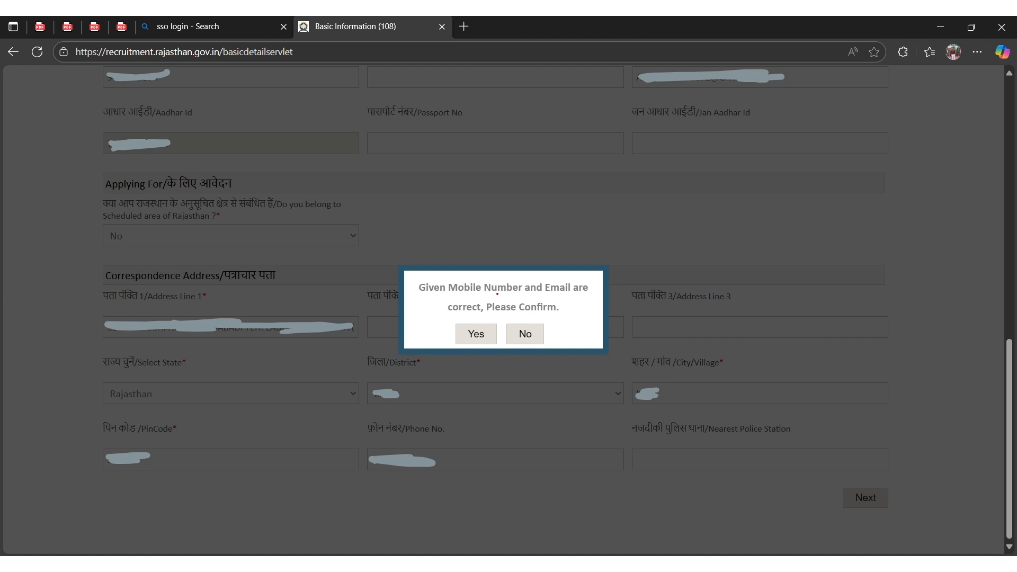
{"action": "left_click_drag", "start_coordinate": [453, 295], "coordinate": [591, 291]}
{"action": "left_click_drag", "start_coordinate": [464, 344], "coordinate": [554, 335]}
{"action": "mouse_move", "coordinate": [466, 334]}
{"action": "left_mouse_down"}
{"action": "mouse_move", "coordinate": [466, 342]}
{"action": "mouse_move", "coordinate": [510, 314]}
{"action": "left_mouse_up"}
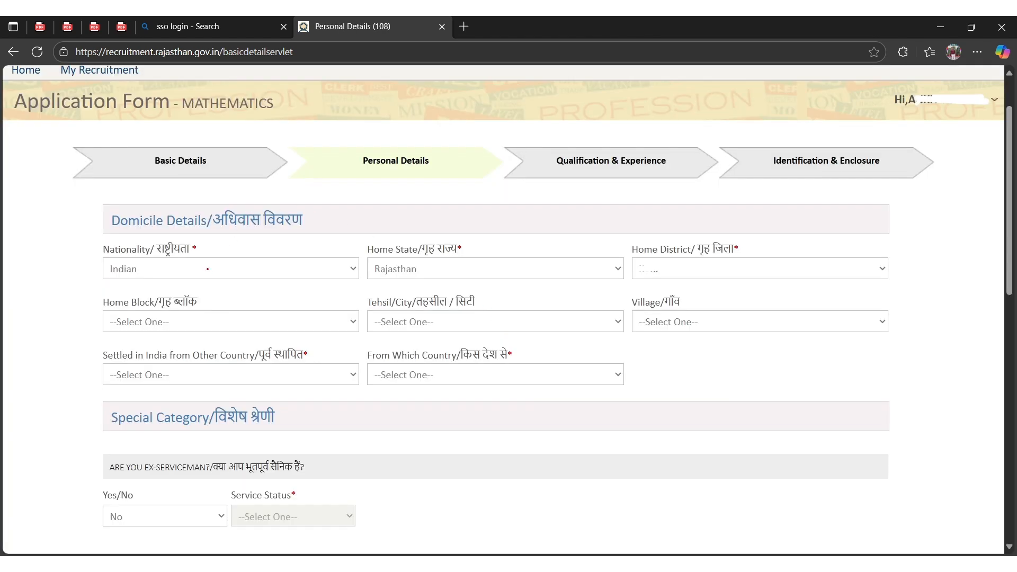
Step: Mark the Domicile Details fields from Nationality through Settled in India from Other Country, and the ex-serviceman answer
{"action": "left_click_drag", "start_coordinate": [220, 268], "coordinate": [239, 263]}
{"action": "left_click_drag", "start_coordinate": [368, 260], "coordinate": [417, 258]}
{"action": "left_click_drag", "start_coordinate": [632, 257], "coordinate": [702, 254]}
{"action": "left_click_drag", "start_coordinate": [101, 310], "coordinate": [159, 306]}
{"action": "left_click_drag", "start_coordinate": [368, 312], "coordinate": [423, 307]}
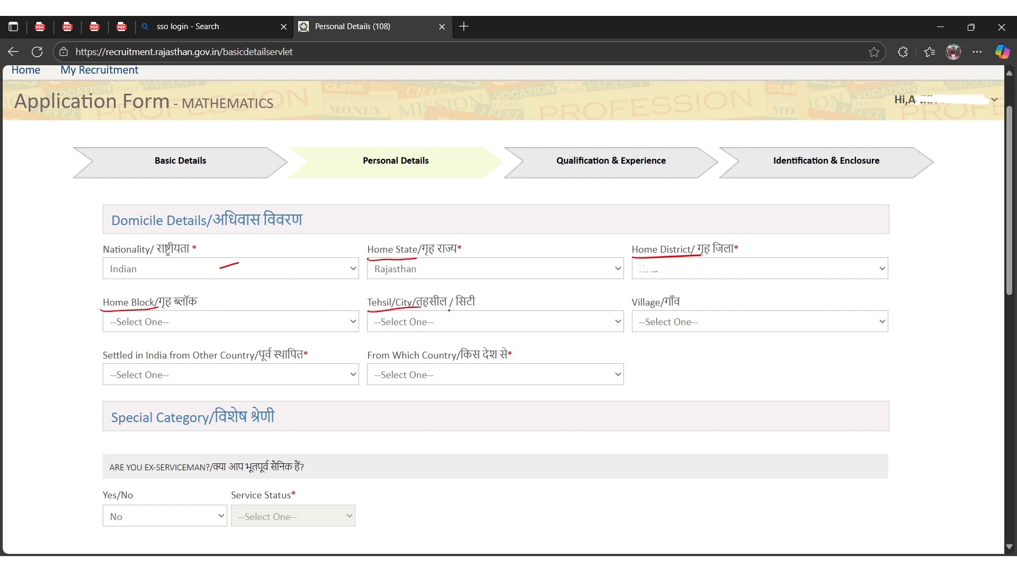
{"action": "left_click_drag", "start_coordinate": [634, 309], "coordinate": [673, 310]}
{"action": "left_click_drag", "start_coordinate": [174, 362], "coordinate": [248, 360]}
{"action": "left_click_drag", "start_coordinate": [103, 505], "coordinate": [142, 499]}
{"action": "scroll", "coordinate": [338, 491], "scroll_direction": "down", "scroll_amount": 6}
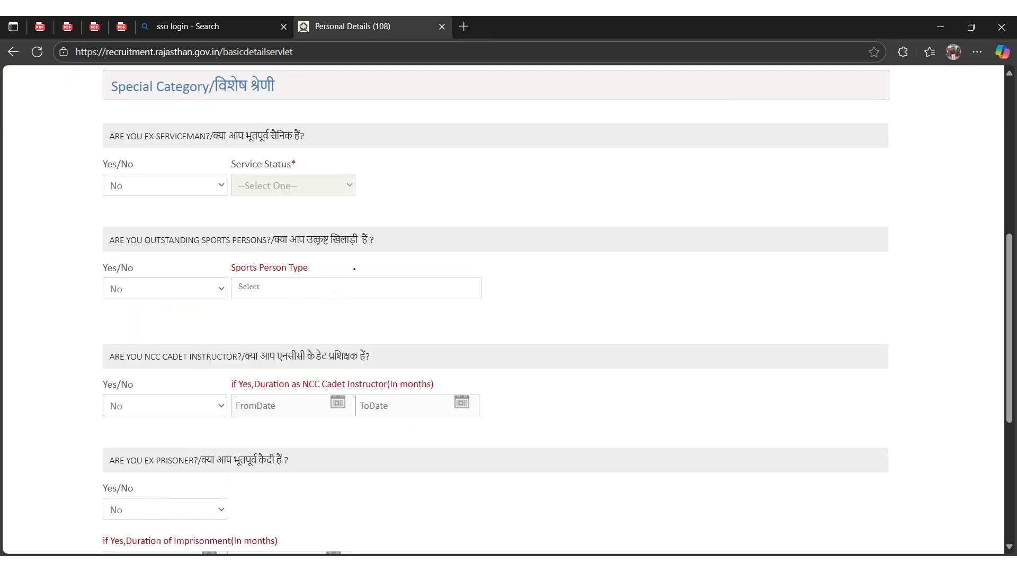
Step: Handwrite "National" and "International" beside Sports Person Type in the outstanding sports persons section
{"action": "mouse_move", "coordinate": [352, 279]}
{"action": "left_mouse_down"}
{"action": "mouse_move", "coordinate": [369, 266]}
{"action": "mouse_move", "coordinate": [381, 280]}
{"action": "left_mouse_up"}
{"action": "mouse_move", "coordinate": [384, 263]}
{"action": "left_mouse_down"}
{"action": "mouse_move", "coordinate": [382, 281]}
{"action": "mouse_move", "coordinate": [391, 269]}
{"action": "left_mouse_up"}
{"action": "left_click", "coordinate": [393, 265]}
{"action": "left_click_drag", "start_coordinate": [393, 271], "coordinate": [400, 274]}
{"action": "left_click_drag", "start_coordinate": [407, 280], "coordinate": [423, 278]}
{"action": "left_click_drag", "start_coordinate": [435, 273], "coordinate": [443, 261]}
{"action": "left_click", "coordinate": [373, 302]}
{"action": "left_click_drag", "start_coordinate": [359, 301], "coordinate": [371, 312]}
{"action": "left_click_drag", "start_coordinate": [370, 312], "coordinate": [402, 312]}
{"action": "mouse_move", "coordinate": [399, 306]}
{"action": "left_mouse_down"}
{"action": "mouse_move", "coordinate": [456, 309]}
{"action": "mouse_move", "coordinate": [461, 293]}
{"action": "mouse_move", "coordinate": [505, 315]}
{"action": "mouse_move", "coordinate": [515, 298]}
{"action": "left_mouse_up"}
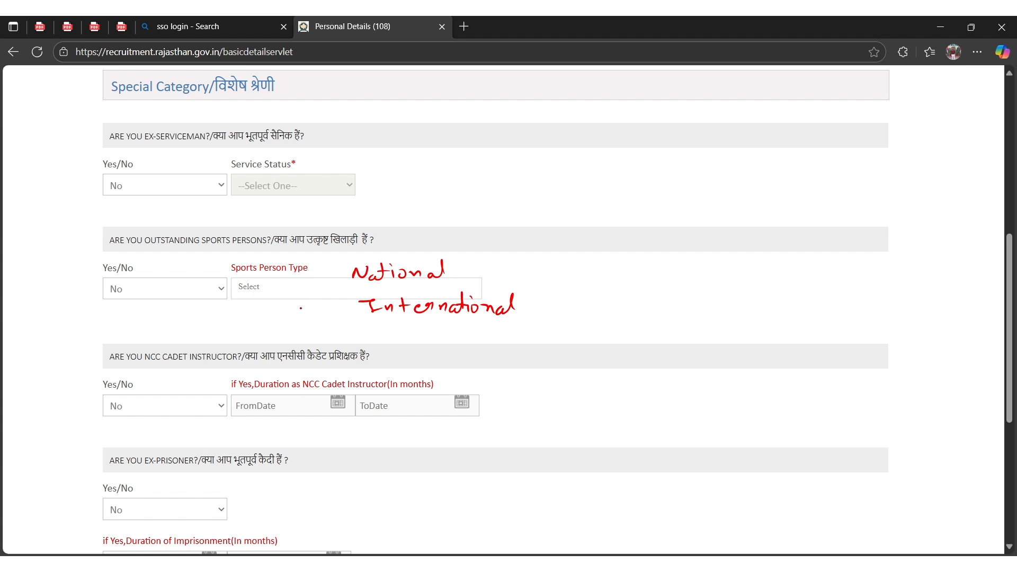
Step: Mark the sports person, NCC cadet instructor and ex-prisoner answers in the Special Category section
{"action": "left_click_drag", "start_coordinate": [107, 308], "coordinate": [136, 289]}
{"action": "left_click_drag", "start_coordinate": [114, 419], "coordinate": [128, 410]}
{"action": "left_click_drag", "start_coordinate": [115, 474], "coordinate": [198, 469]}
{"action": "scroll", "coordinate": [495, 308], "scroll_direction": "down", "scroll_amount": 5}
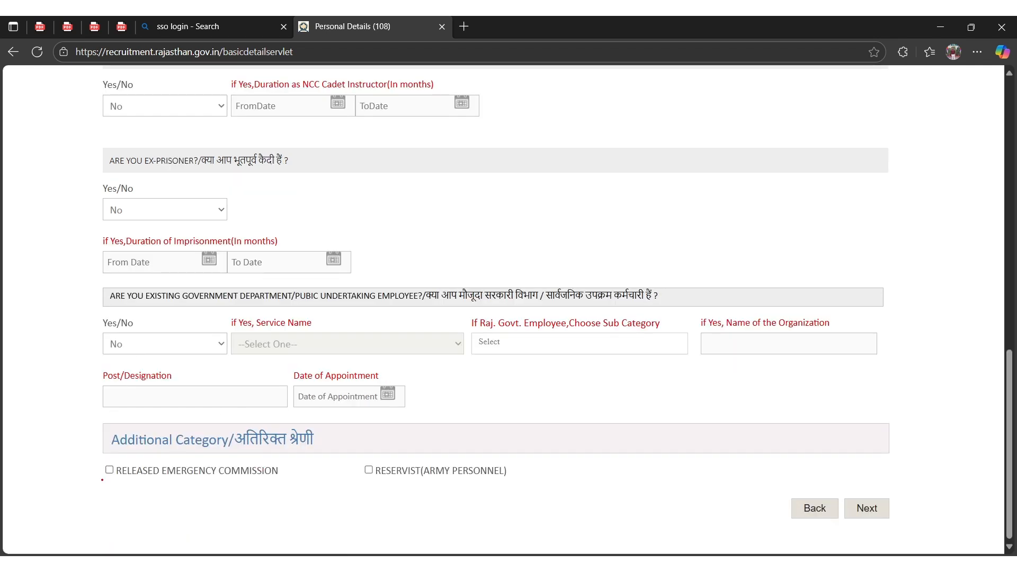
Step: Underline Released Emergency Commission and Reservist (Army Personnel) under Additional Category, and proceed to Qualification & Experience
{"action": "left_click_drag", "start_coordinate": [102, 480], "coordinate": [265, 481]}
{"action": "left_click_drag", "start_coordinate": [373, 485], "coordinate": [507, 483]}
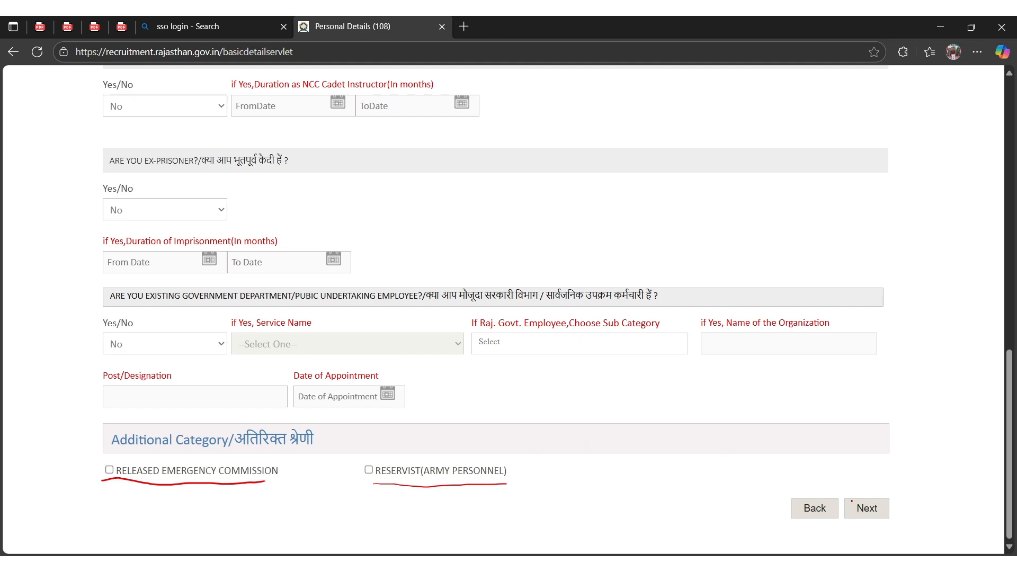
{"action": "left_click_drag", "start_coordinate": [869, 530], "coordinate": [881, 518]}
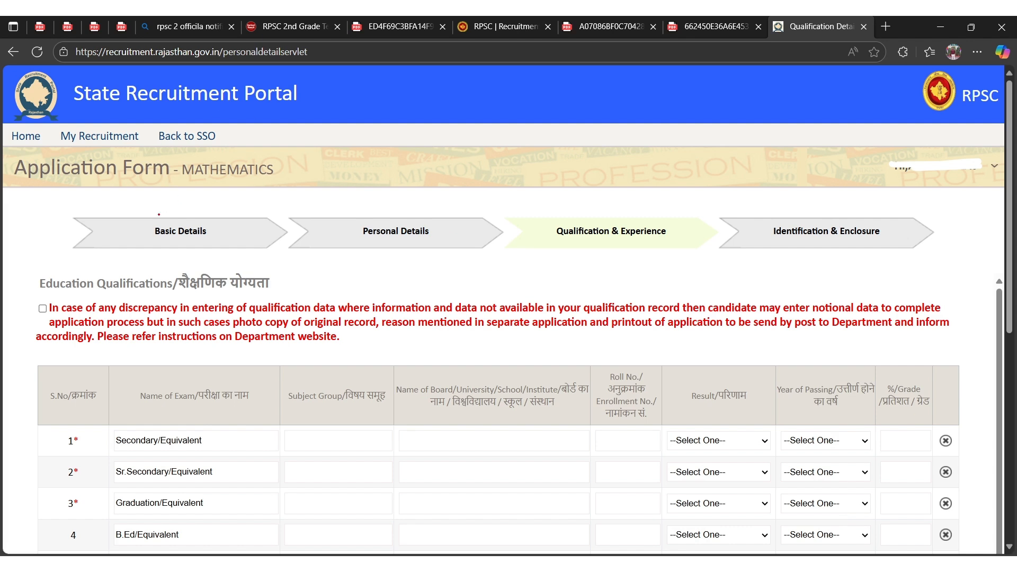
Step: Draw a tick on the qualification data discrepancy declaration and circle the Secondary row's subject group
{"action": "left_click_drag", "start_coordinate": [30, 316], "coordinate": [59, 296]}
{"action": "left_click_drag", "start_coordinate": [613, 429], "coordinate": [629, 434]}
{"action": "mouse_move", "coordinate": [289, 452]}
{"action": "left_mouse_down"}
{"action": "mouse_move", "coordinate": [376, 446]}
{"action": "mouse_move", "coordinate": [306, 429]}
{"action": "mouse_move", "coordinate": [291, 449]}
{"action": "left_mouse_up"}
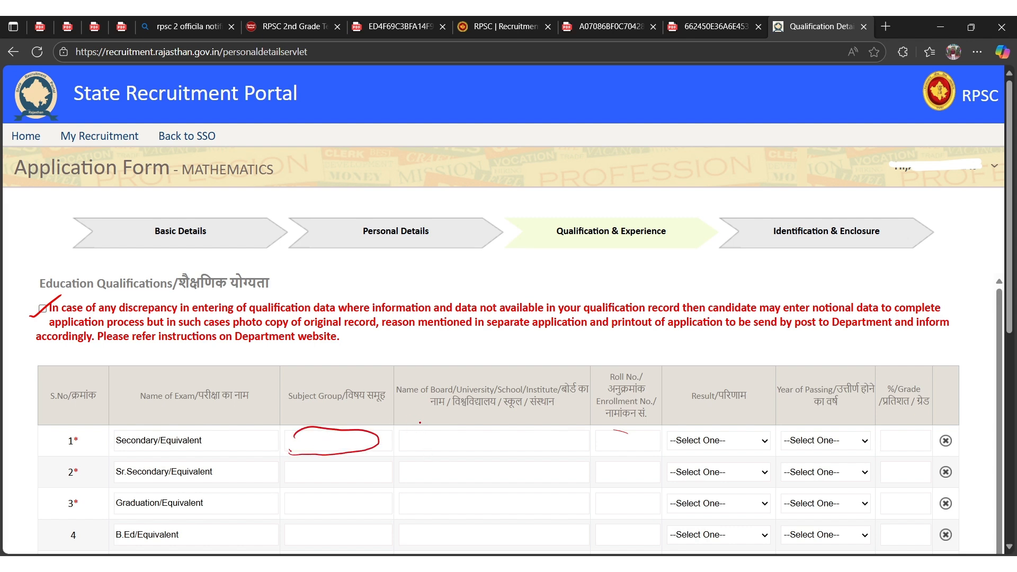
Step: Handwrite CBSE, a sample roll number and 60 percent in the Secondary row, ticking its result and year of passing
{"action": "mouse_move", "coordinate": [451, 435]}
{"action": "left_mouse_down"}
{"action": "mouse_move", "coordinate": [449, 446]}
{"action": "mouse_move", "coordinate": [467, 444]}
{"action": "left_mouse_up"}
{"action": "mouse_move", "coordinate": [478, 433]}
{"action": "left_mouse_down"}
{"action": "mouse_move", "coordinate": [468, 446]}
{"action": "mouse_move", "coordinate": [485, 439]}
{"action": "mouse_move", "coordinate": [486, 449]}
{"action": "left_mouse_up"}
{"action": "left_click_drag", "start_coordinate": [487, 441], "coordinate": [495, 440]}
{"action": "left_click_drag", "start_coordinate": [602, 438], "coordinate": [623, 445]}
{"action": "left_click_drag", "start_coordinate": [627, 437], "coordinate": [632, 446]}
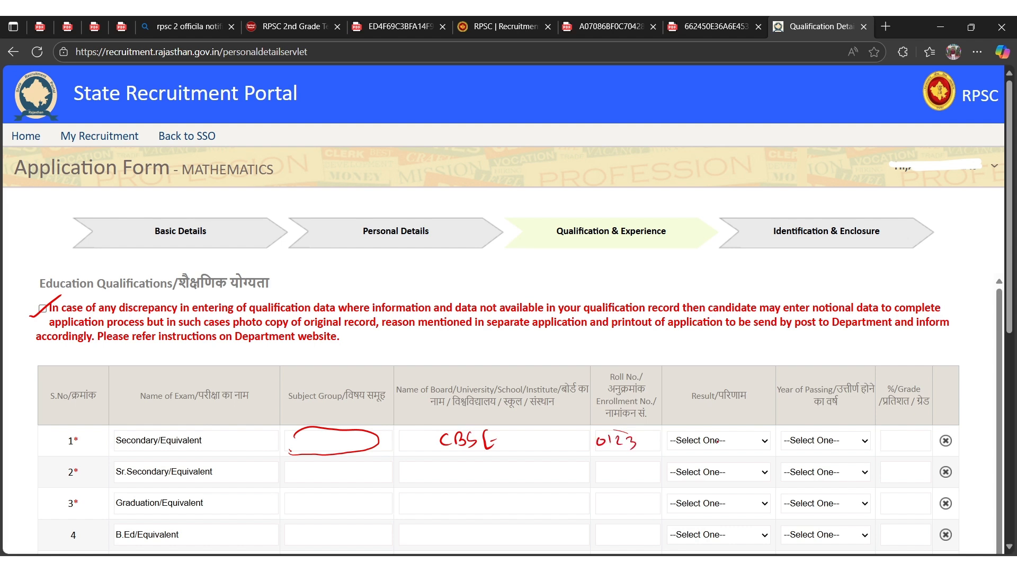
{"action": "left_click_drag", "start_coordinate": [702, 446], "coordinate": [732, 439]}
{"action": "mouse_move", "coordinate": [823, 448]}
{"action": "left_mouse_down"}
{"action": "mouse_move", "coordinate": [847, 437]}
{"action": "mouse_move", "coordinate": [904, 441]}
{"action": "left_mouse_up"}
Step: Handwrite "Commers", CBSE, a sample roll number and 70 percent in the Sr.Secondary row, marking its result and year of passing
{"action": "mouse_move", "coordinate": [293, 471]}
{"action": "left_mouse_down"}
{"action": "mouse_move", "coordinate": [297, 480]}
{"action": "mouse_move", "coordinate": [362, 475]}
{"action": "left_mouse_up"}
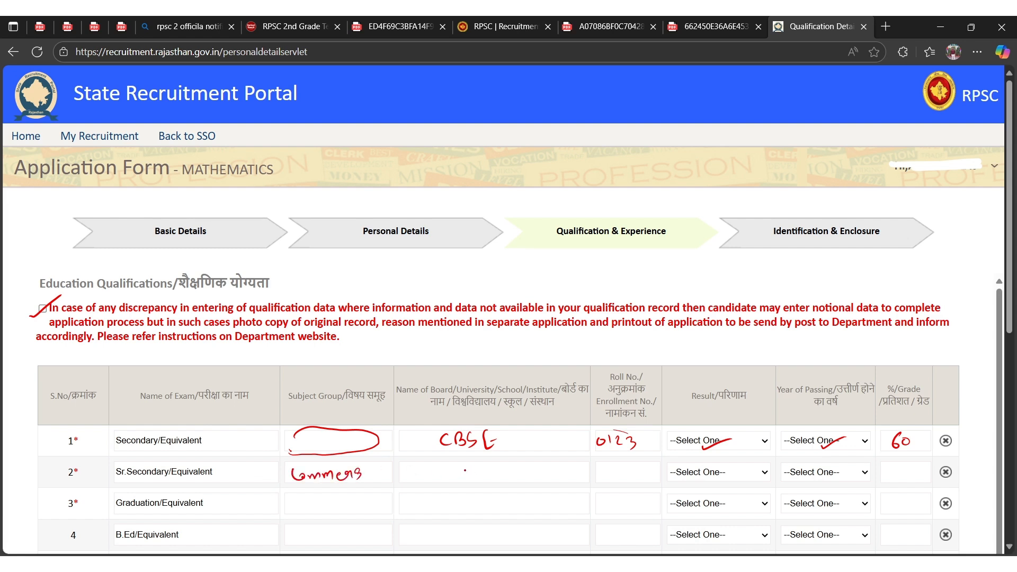
{"action": "mouse_move", "coordinate": [477, 468]}
{"action": "left_mouse_down"}
{"action": "mouse_move", "coordinate": [491, 481]}
{"action": "mouse_move", "coordinate": [514, 466]}
{"action": "mouse_move", "coordinate": [518, 480]}
{"action": "left_mouse_up"}
{"action": "left_click_drag", "start_coordinate": [601, 470], "coordinate": [602, 470]}
{"action": "mouse_move", "coordinate": [614, 468]}
{"action": "left_mouse_down"}
{"action": "mouse_move", "coordinate": [648, 476]}
{"action": "mouse_move", "coordinate": [734, 467]}
{"action": "left_mouse_up"}
{"action": "mouse_move", "coordinate": [815, 480]}
{"action": "left_mouse_down"}
{"action": "mouse_move", "coordinate": [909, 466]}
{"action": "mouse_move", "coordinate": [901, 482]}
{"action": "left_mouse_up"}
{"action": "left_click_drag", "start_coordinate": [903, 478], "coordinate": [912, 473]}
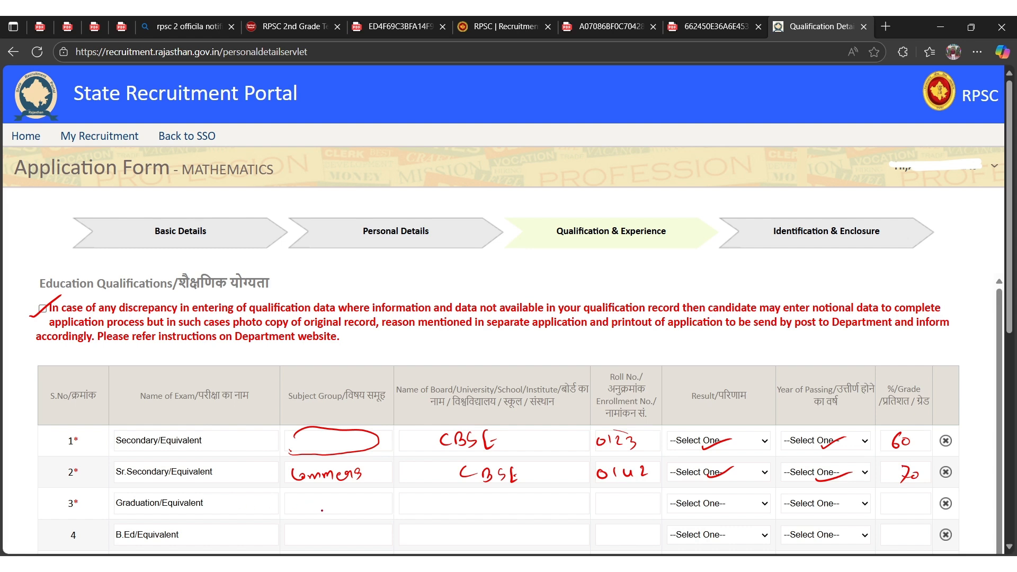
Step: Handwrite BCom, BOR and a sample roll number in the Graduation row, and mark its result and year of passing
{"action": "mouse_move", "coordinate": [309, 501]}
{"action": "left_mouse_down"}
{"action": "mouse_move", "coordinate": [317, 512]}
{"action": "mouse_move", "coordinate": [352, 505]}
{"action": "left_mouse_up"}
{"action": "mouse_move", "coordinate": [353, 512]}
{"action": "left_mouse_down"}
{"action": "mouse_move", "coordinate": [363, 502]}
{"action": "mouse_move", "coordinate": [373, 511]}
{"action": "left_mouse_up"}
{"action": "mouse_move", "coordinate": [490, 501]}
{"action": "left_mouse_down"}
{"action": "mouse_move", "coordinate": [503, 512]}
{"action": "mouse_move", "coordinate": [516, 501]}
{"action": "left_mouse_up"}
{"action": "mouse_move", "coordinate": [527, 499]}
{"action": "left_mouse_down"}
{"action": "mouse_move", "coordinate": [528, 511]}
{"action": "mouse_move", "coordinate": [605, 513]}
{"action": "left_mouse_up"}
{"action": "left_click_drag", "start_coordinate": [621, 498], "coordinate": [632, 513]}
{"action": "left_click_drag", "start_coordinate": [702, 507], "coordinate": [725, 504]}
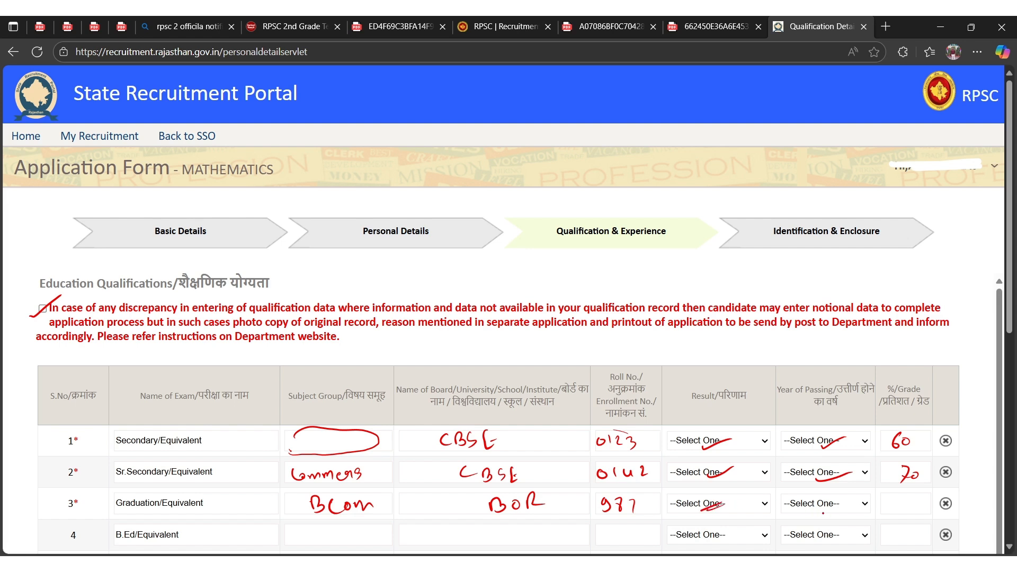
{"action": "left_click_drag", "start_coordinate": [810, 510], "coordinate": [844, 512]}
Step: Handwrite BEd, BOR and a sample roll number in the B.Ed row, and note "same" beside the Graduation and B.Ed rows
{"action": "mouse_move", "coordinate": [320, 531]}
{"action": "left_mouse_down"}
{"action": "mouse_move", "coordinate": [355, 549]}
{"action": "mouse_move", "coordinate": [378, 544]}
{"action": "left_mouse_up"}
{"action": "mouse_move", "coordinate": [502, 528]}
{"action": "left_mouse_down"}
{"action": "mouse_move", "coordinate": [503, 543]}
{"action": "mouse_move", "coordinate": [553, 533]}
{"action": "left_mouse_up"}
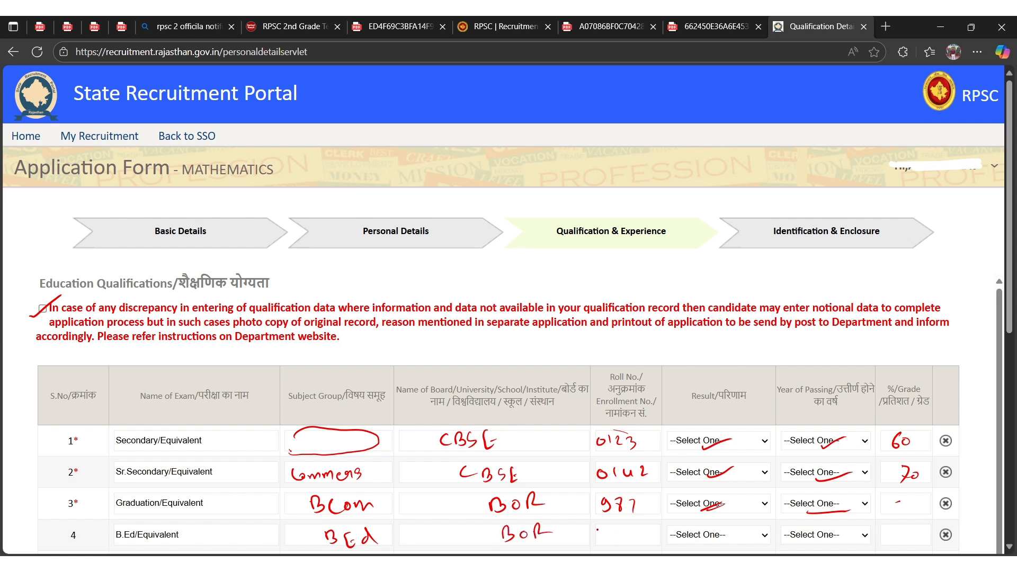
{"action": "mouse_move", "coordinate": [600, 531]}
{"action": "left_mouse_down"}
{"action": "mouse_move", "coordinate": [610, 544]}
{"action": "mouse_move", "coordinate": [641, 530]}
{"action": "mouse_move", "coordinate": [641, 541]}
{"action": "mouse_move", "coordinate": [715, 542]}
{"action": "left_mouse_up"}
{"action": "left_click_drag", "start_coordinate": [817, 544], "coordinate": [848, 542]}
{"action": "mouse_move", "coordinate": [209, 516]}
{"action": "left_mouse_down"}
{"action": "mouse_move", "coordinate": [212, 531]}
{"action": "mouse_move", "coordinate": [239, 508]}
{"action": "mouse_move", "coordinate": [258, 509]}
{"action": "left_mouse_up"}
{"action": "left_click_drag", "start_coordinate": [223, 544], "coordinate": [261, 529]}
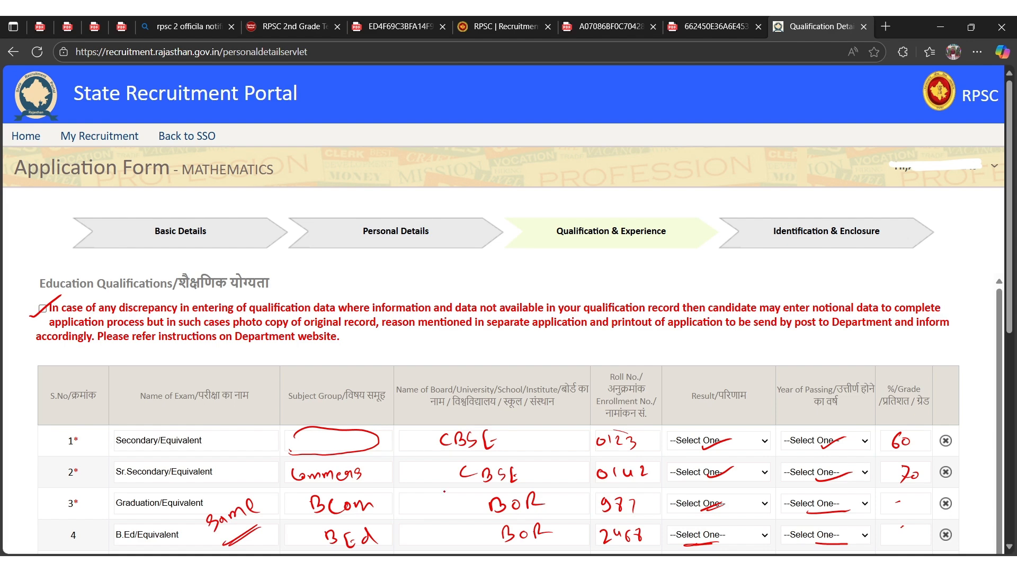
Step: Mark the required-post experience choice and the first working experience row, and proceed past the Qualification & Experience page
{"action": "scroll", "coordinate": [509, 318], "scroll_direction": "down", "scroll_amount": 7}
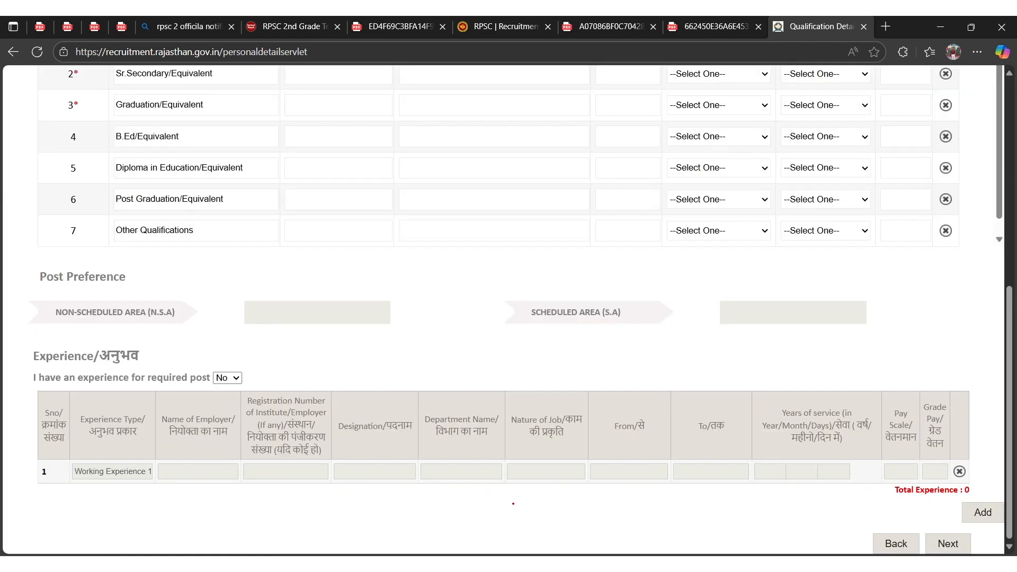
{"action": "left_click_drag", "start_coordinate": [208, 396], "coordinate": [250, 391]}
{"action": "left_click_drag", "start_coordinate": [84, 482], "coordinate": [145, 480]}
{"action": "mouse_move", "coordinate": [947, 522]}
{"action": "left_mouse_down"}
{"action": "mouse_move", "coordinate": [939, 551]}
{"action": "mouse_move", "coordinate": [950, 522]}
{"action": "left_mouse_up"}
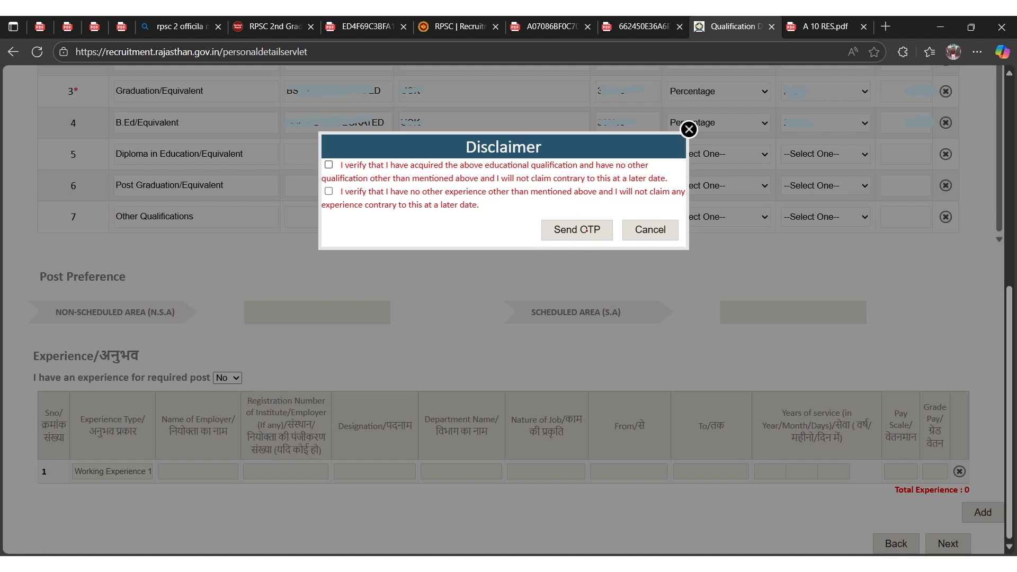
Step: Mark both disclaimer verifications and the OTP request, then the OTP field and its verification
{"action": "left_click_drag", "start_coordinate": [325, 165], "coordinate": [353, 159]}
{"action": "left_click_drag", "start_coordinate": [320, 202], "coordinate": [350, 186]}
{"action": "left_click_drag", "start_coordinate": [554, 243], "coordinate": [616, 240]}
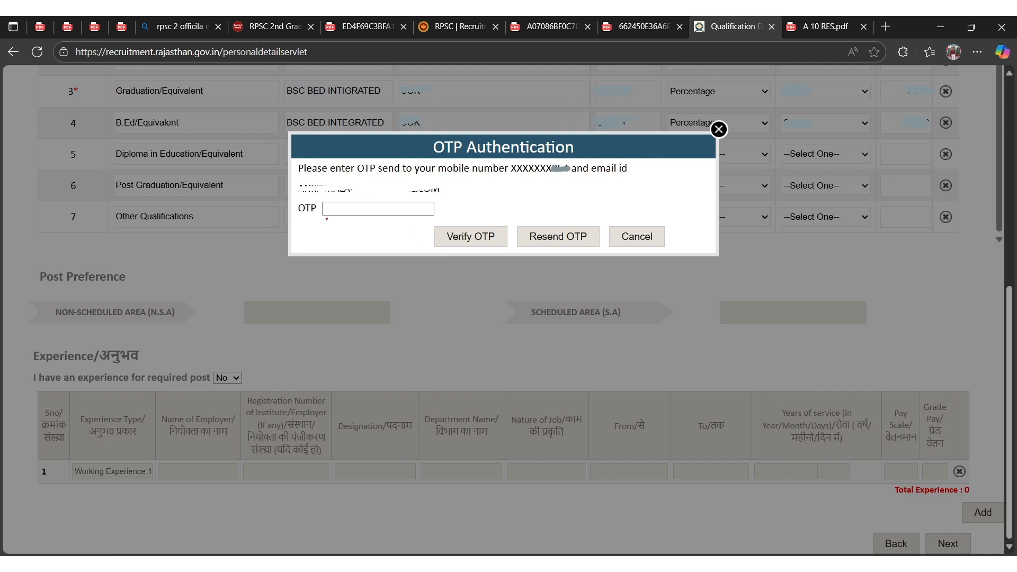
{"action": "left_click_drag", "start_coordinate": [327, 219], "coordinate": [384, 215]}
{"action": "left_click_drag", "start_coordinate": [445, 250], "coordinate": [488, 248]}
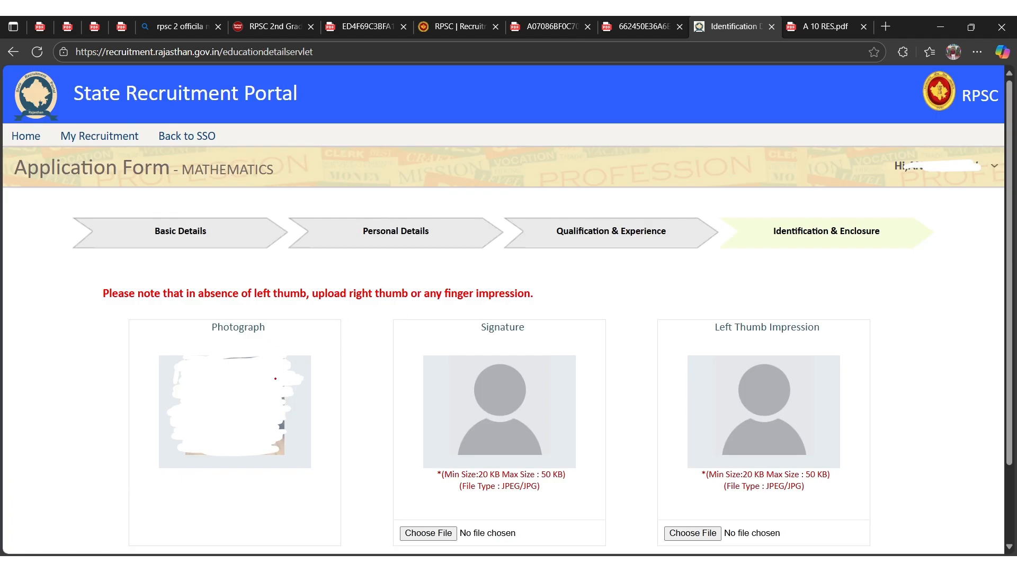
Step: Circle the photograph and mark the file size limits for the signature and left thumb impression uploads
{"action": "mouse_move", "coordinate": [238, 460]}
{"action": "left_mouse_down"}
{"action": "mouse_move", "coordinate": [297, 403]}
{"action": "mouse_move", "coordinate": [242, 456]}
{"action": "mouse_move", "coordinate": [285, 402]}
{"action": "left_mouse_up"}
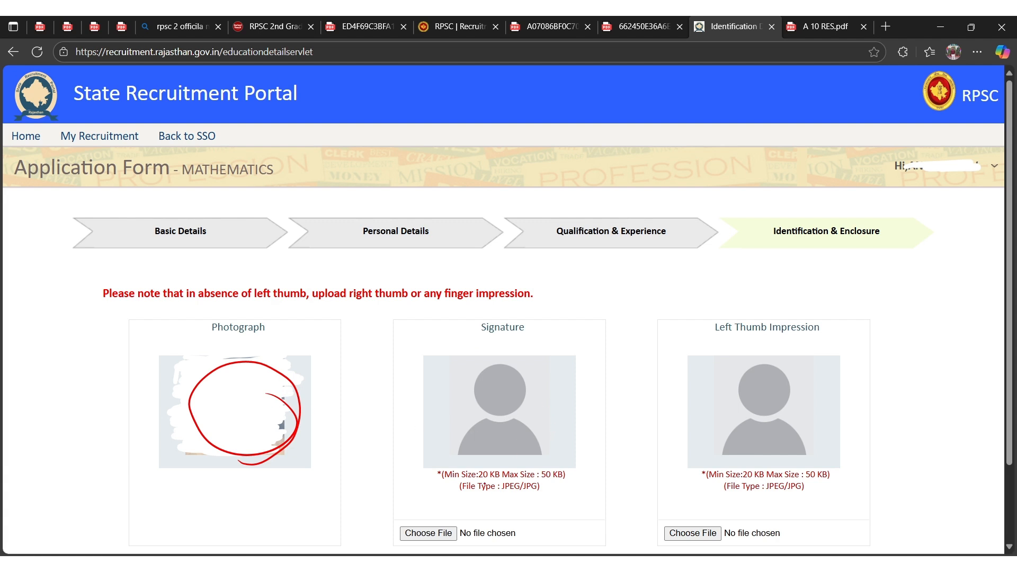
{"action": "left_click_drag", "start_coordinate": [478, 483], "coordinate": [563, 479]}
{"action": "left_click_drag", "start_coordinate": [773, 485], "coordinate": [828, 480]}
{"action": "left_click_drag", "start_coordinate": [717, 334], "coordinate": [740, 336]}
{"action": "scroll", "coordinate": [731, 436], "scroll_direction": "down", "scroll_amount": 2}
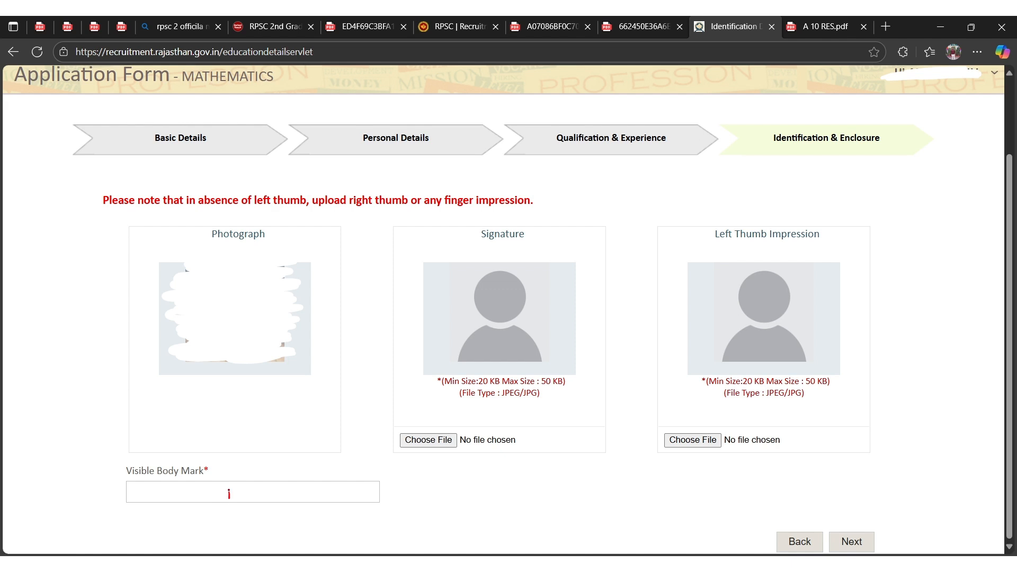
Step: Mark the Visible Body Mark field and proceed to the application preview
{"action": "left_click_drag", "start_coordinate": [229, 494], "coordinate": [307, 499]}
{"action": "mouse_move", "coordinate": [849, 530]}
{"action": "left_mouse_down"}
{"action": "mouse_move", "coordinate": [847, 553]}
{"action": "mouse_move", "coordinate": [864, 528]}
{"action": "left_mouse_up"}
{"action": "left_click", "coordinate": [848, 537]}
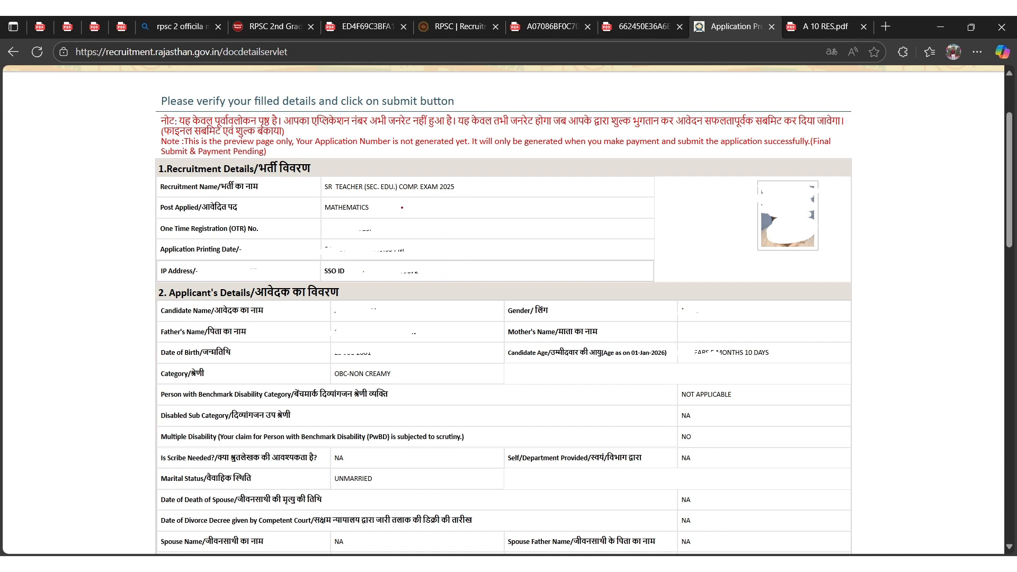
Step: Mark the OTR number, printing date, SSO ID, parents' names, date of birth and gender in the application preview
{"action": "left_click_drag", "start_coordinate": [416, 229], "coordinate": [448, 222]}
{"action": "mouse_move", "coordinate": [432, 248]}
{"action": "left_mouse_down"}
{"action": "mouse_move", "coordinate": [453, 244]}
{"action": "mouse_move", "coordinate": [459, 272]}
{"action": "left_mouse_up"}
{"action": "mouse_move", "coordinate": [440, 313]}
{"action": "left_mouse_down"}
{"action": "mouse_move", "coordinate": [465, 309]}
{"action": "mouse_move", "coordinate": [456, 329]}
{"action": "left_mouse_up"}
{"action": "left_click_drag", "start_coordinate": [429, 361], "coordinate": [453, 359]}
{"action": "mouse_move", "coordinate": [733, 311]}
{"action": "left_mouse_down"}
{"action": "mouse_move", "coordinate": [750, 307]}
{"action": "mouse_move", "coordinate": [736, 332]}
{"action": "left_mouse_up"}
{"action": "scroll", "coordinate": [637, 392], "scroll_direction": "down", "scroll_amount": 2}
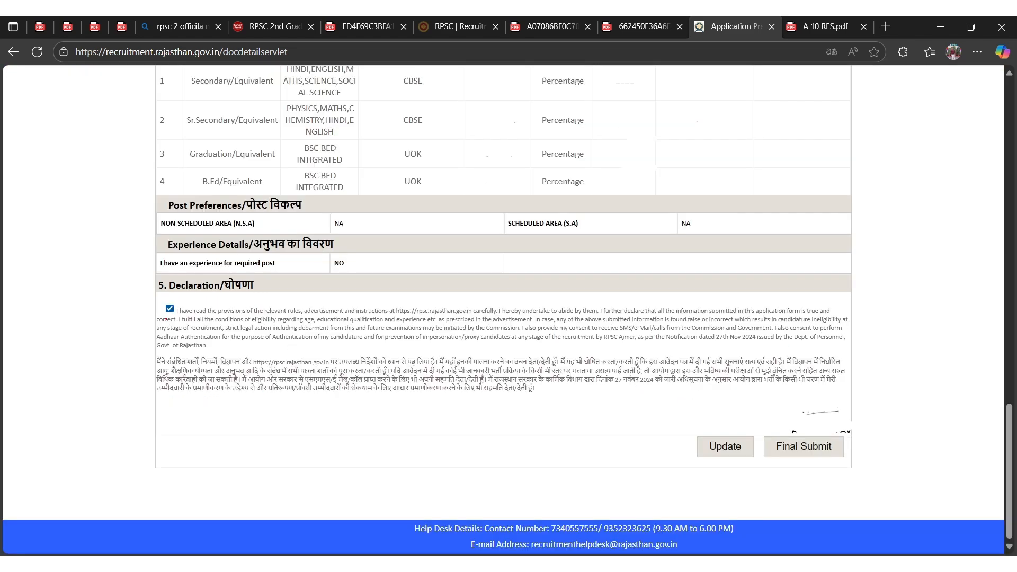
Step: Tick the declaration, circle Final Submit, mark the Update option, and underline the OTP request in the final disclaimer
{"action": "left_click_drag", "start_coordinate": [174, 310], "coordinate": [204, 291]}
{"action": "mouse_move", "coordinate": [811, 423]}
{"action": "left_mouse_down"}
{"action": "mouse_move", "coordinate": [779, 427]}
{"action": "mouse_move", "coordinate": [854, 465]}
{"action": "mouse_move", "coordinate": [785, 416]}
{"action": "left_mouse_up"}
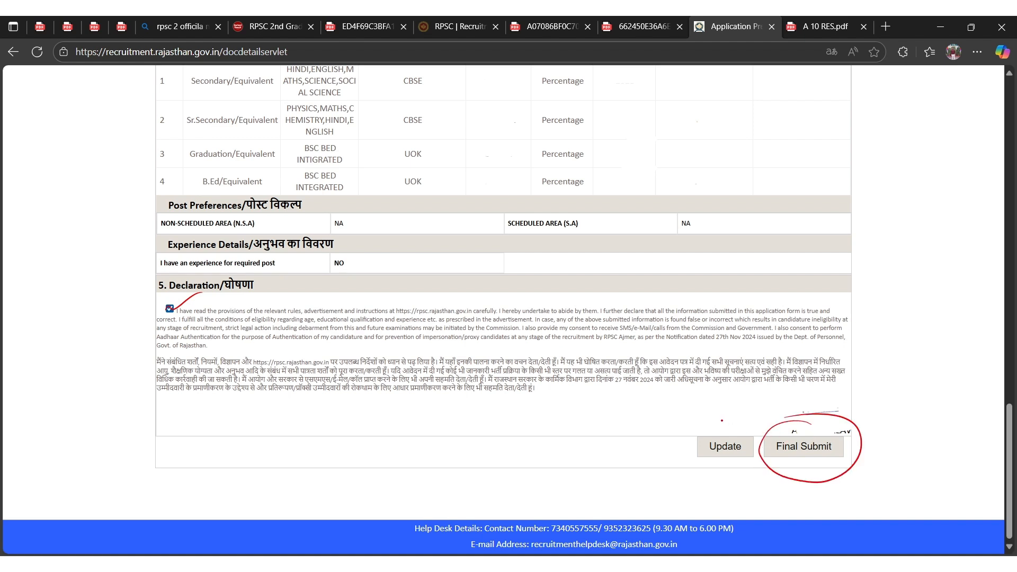
{"action": "left_click_drag", "start_coordinate": [686, 481], "coordinate": [699, 459]}
{"action": "left_click_drag", "start_coordinate": [687, 465], "coordinate": [705, 470]}
{"action": "left_click_drag", "start_coordinate": [794, 461], "coordinate": [834, 460]}
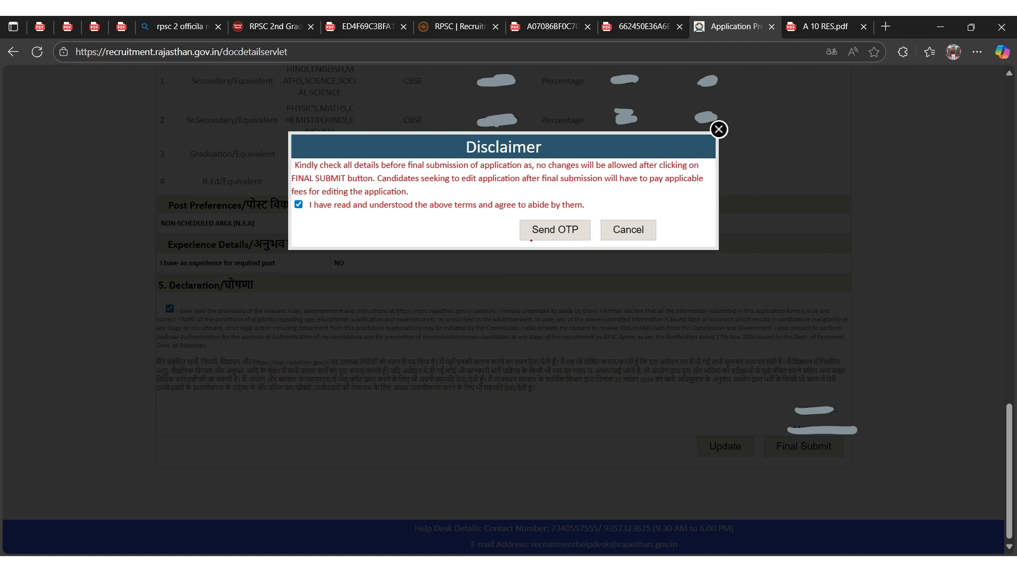
{"action": "left_click_drag", "start_coordinate": [528, 237], "coordinate": [578, 233]}
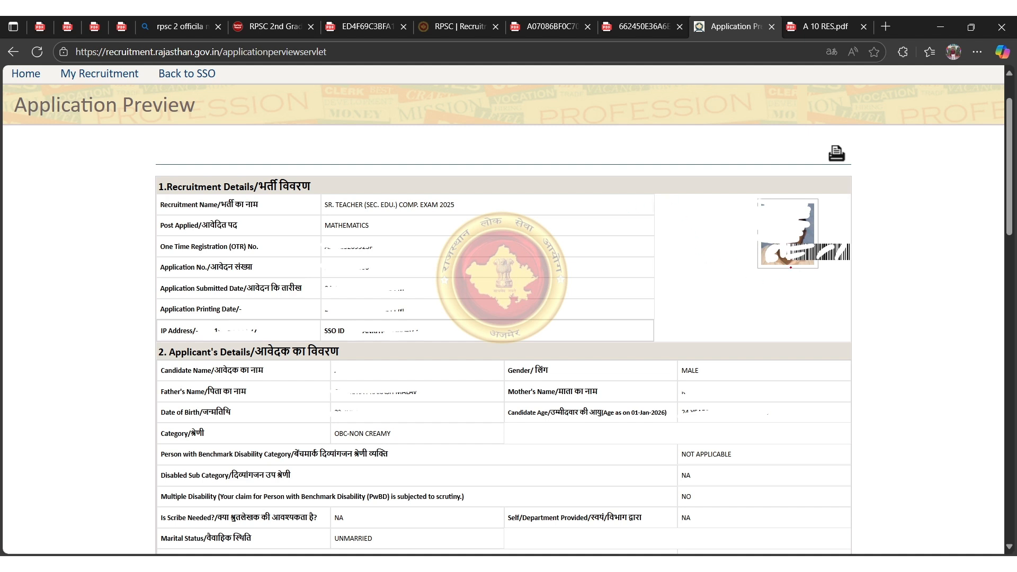
Step: Circle the barcode on the submitted application, open its print view and mark saving it as a PDF
{"action": "mouse_move", "coordinate": [783, 269]}
{"action": "left_mouse_down"}
{"action": "mouse_move", "coordinate": [858, 260]}
{"action": "mouse_move", "coordinate": [833, 238]}
{"action": "mouse_move", "coordinate": [773, 249]}
{"action": "mouse_move", "coordinate": [809, 267]}
{"action": "left_mouse_up"}
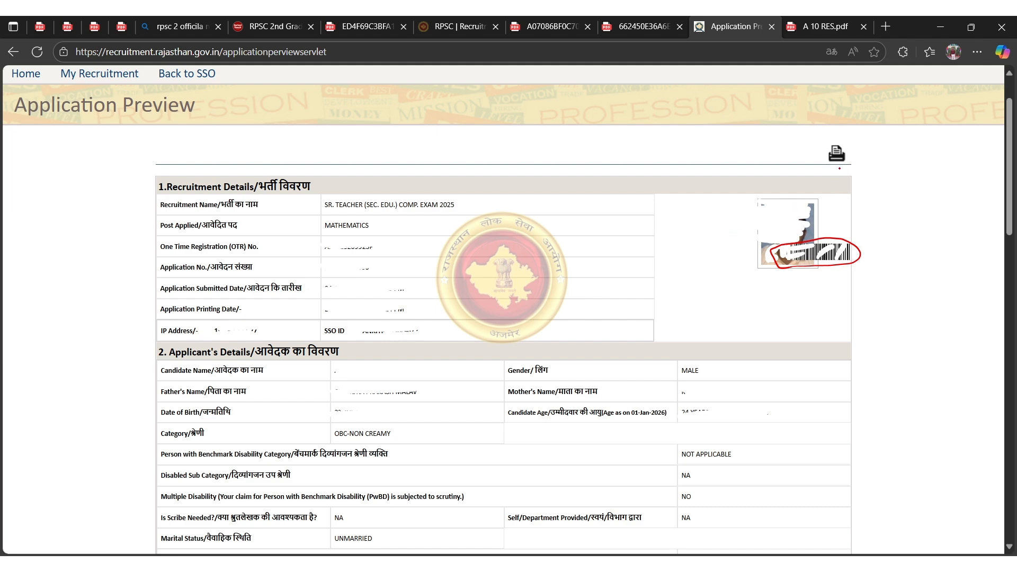
{"action": "left_click_drag", "start_coordinate": [829, 168], "coordinate": [892, 154]}
{"action": "left_click", "coordinate": [836, 154]}
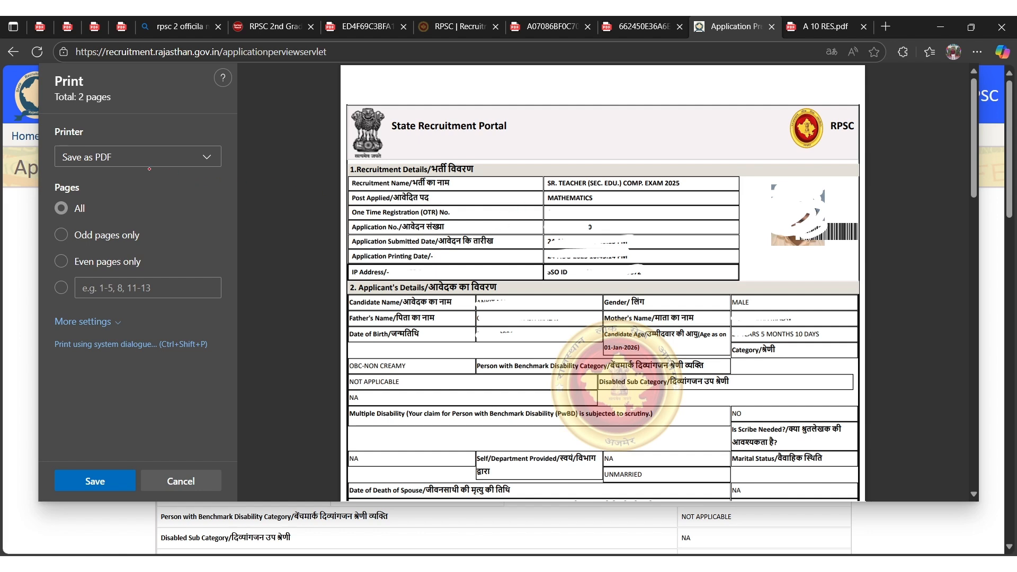
{"action": "left_click_drag", "start_coordinate": [86, 482], "coordinate": [115, 466]}
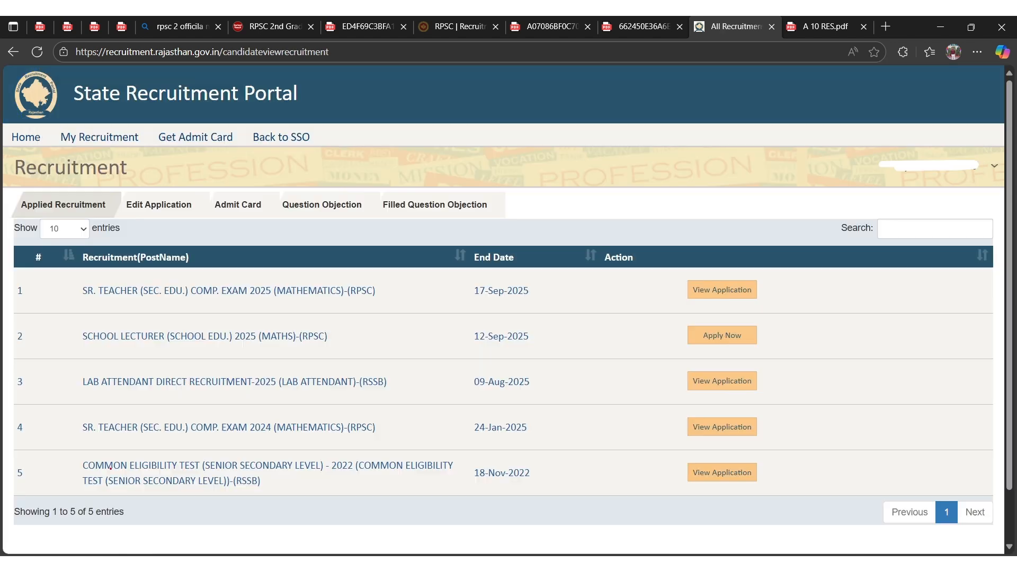
Step: Circle My Recruitment and the View Application option for the Sr. Teacher 2025 Mathematics entry
{"action": "mouse_move", "coordinate": [63, 147]}
{"action": "left_mouse_down"}
{"action": "mouse_move", "coordinate": [153, 142]}
{"action": "mouse_move", "coordinate": [85, 125]}
{"action": "mouse_move", "coordinate": [97, 152]}
{"action": "left_mouse_up"}
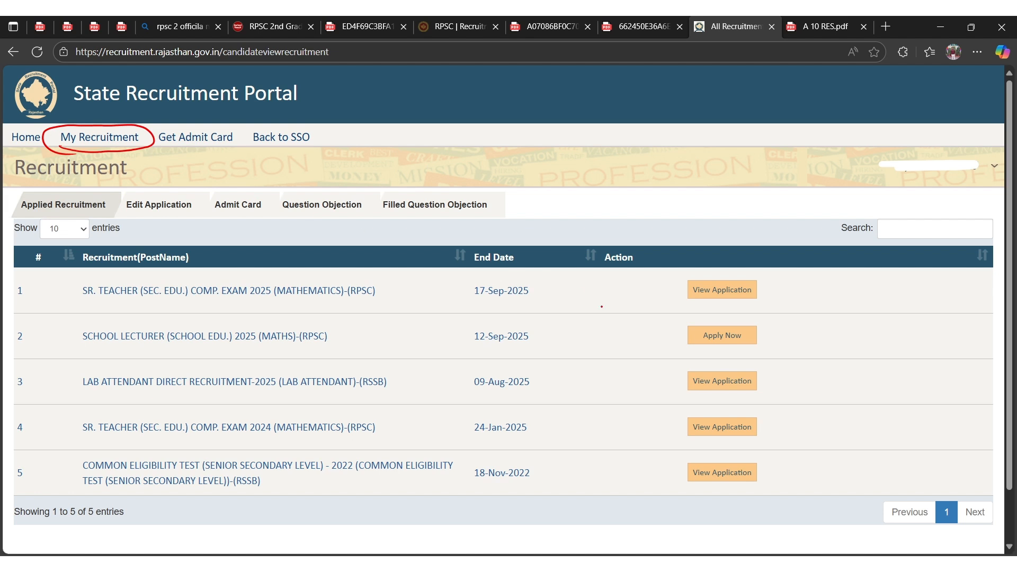
{"action": "mouse_move", "coordinate": [687, 306]}
{"action": "left_mouse_down"}
{"action": "mouse_move", "coordinate": [763, 302]}
{"action": "mouse_move", "coordinate": [767, 267]}
{"action": "mouse_move", "coordinate": [668, 294]}
{"action": "mouse_move", "coordinate": [676, 308]}
{"action": "left_mouse_up"}
{"action": "left_click", "coordinate": [776, 277]}
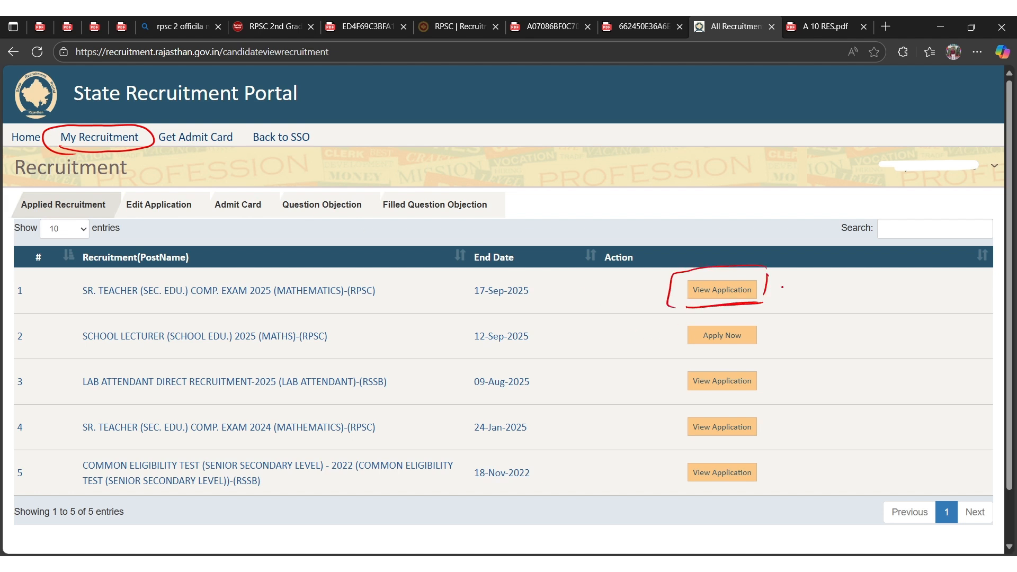
{"action": "mouse_move", "coordinate": [779, 277]}
{"action": "left_mouse_down"}
{"action": "mouse_move", "coordinate": [812, 272]}
{"action": "mouse_move", "coordinate": [776, 283]}
{"action": "left_mouse_up"}
Step: Handwrite a closing thank-you note on the blank page
{"action": "key", "text": "Right"}
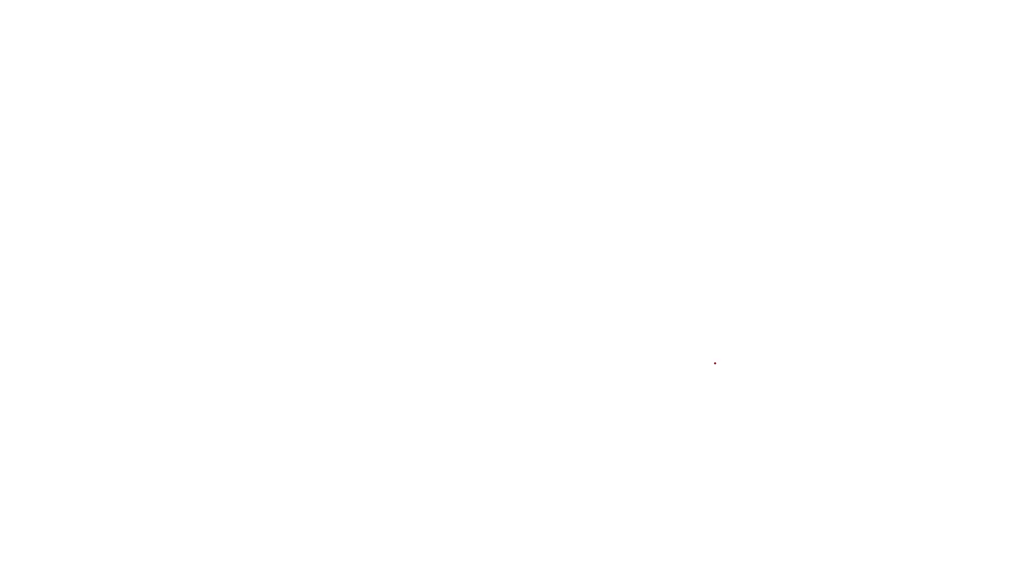
{"action": "key", "text": "Left"}
{"action": "key", "text": "Right"}
{"action": "mouse_move", "coordinate": [365, 260]}
{"action": "left_mouse_down"}
{"action": "mouse_move", "coordinate": [413, 235]}
{"action": "mouse_move", "coordinate": [415, 272]}
{"action": "left_mouse_up"}
{"action": "mouse_move", "coordinate": [422, 235]}
{"action": "left_mouse_down"}
{"action": "mouse_move", "coordinate": [454, 256]}
{"action": "mouse_move", "coordinate": [487, 251]}
{"action": "left_mouse_up"}
{"action": "left_click_drag", "start_coordinate": [488, 238], "coordinate": [517, 240]}
{"action": "mouse_move", "coordinate": [514, 206]}
{"action": "left_mouse_down"}
{"action": "mouse_move", "coordinate": [532, 232]}
{"action": "mouse_move", "coordinate": [552, 221]}
{"action": "left_mouse_up"}
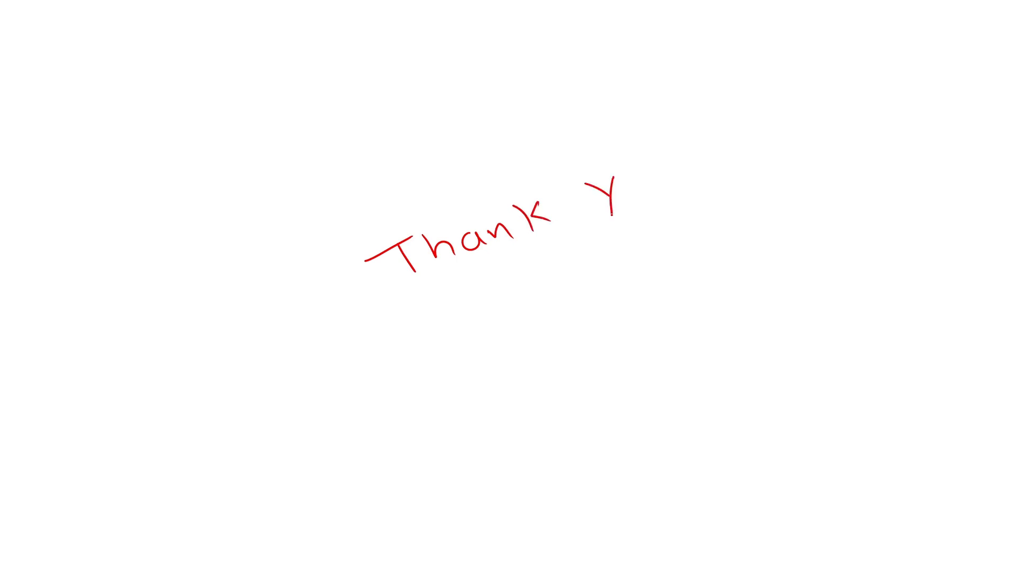